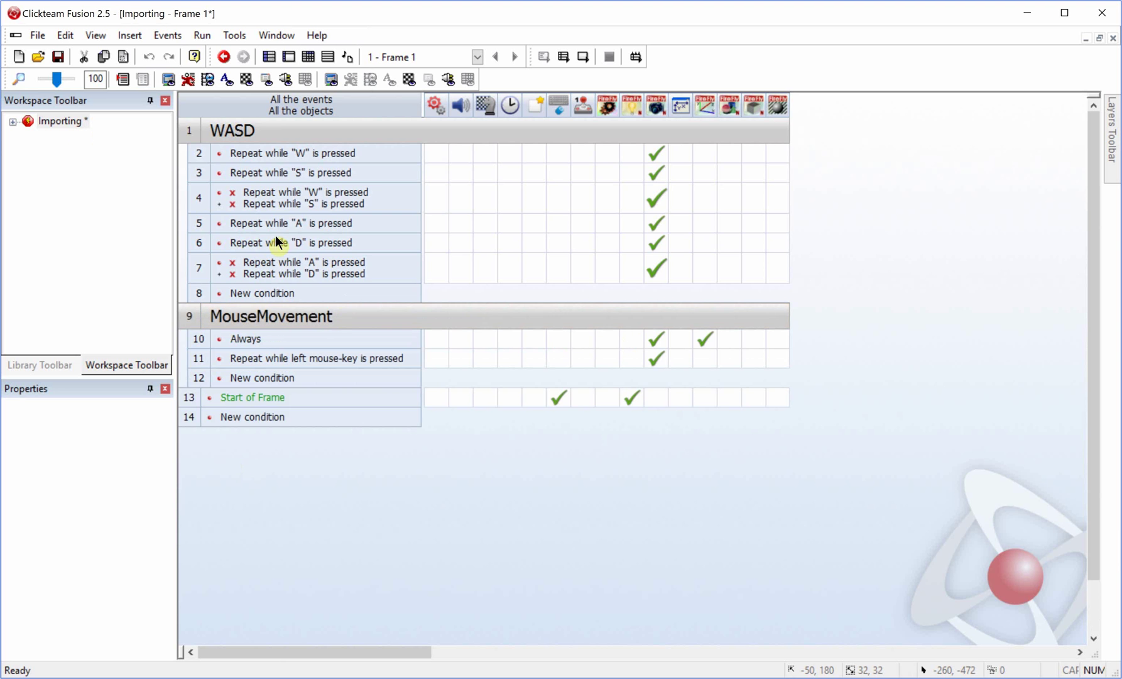
Collapse the WASD and MouseMovement event groups
double_click(250, 136)
double_click(259, 159)
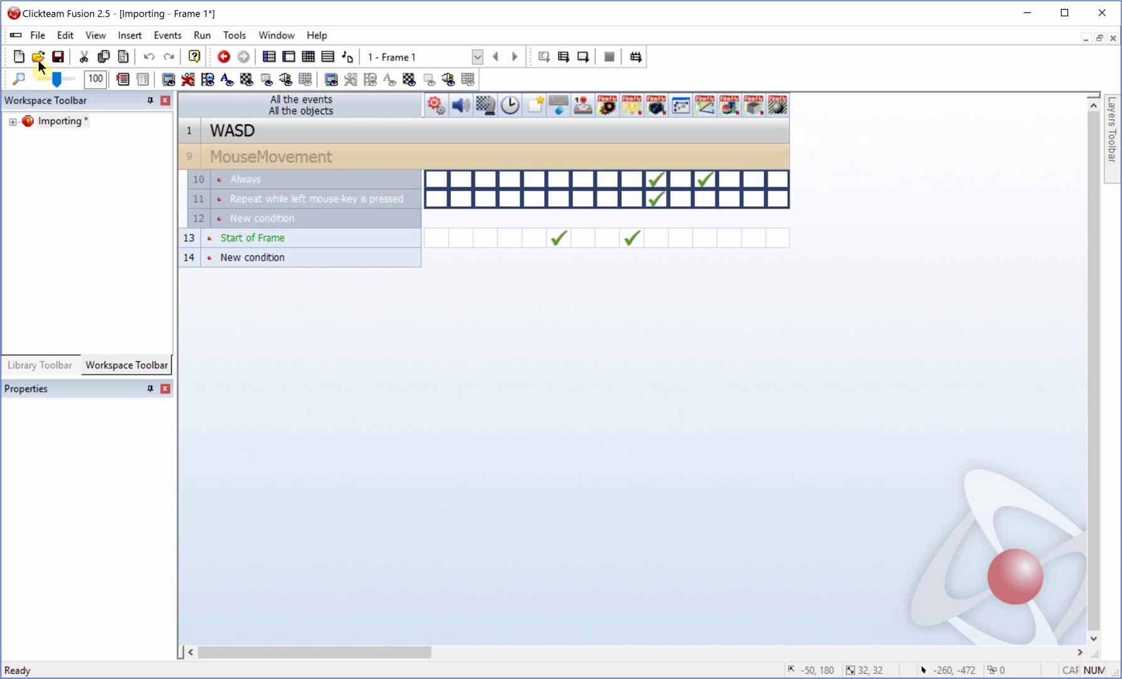
Examine the application's window properties from the frame layout, and test-run Frame 1
click(288, 56)
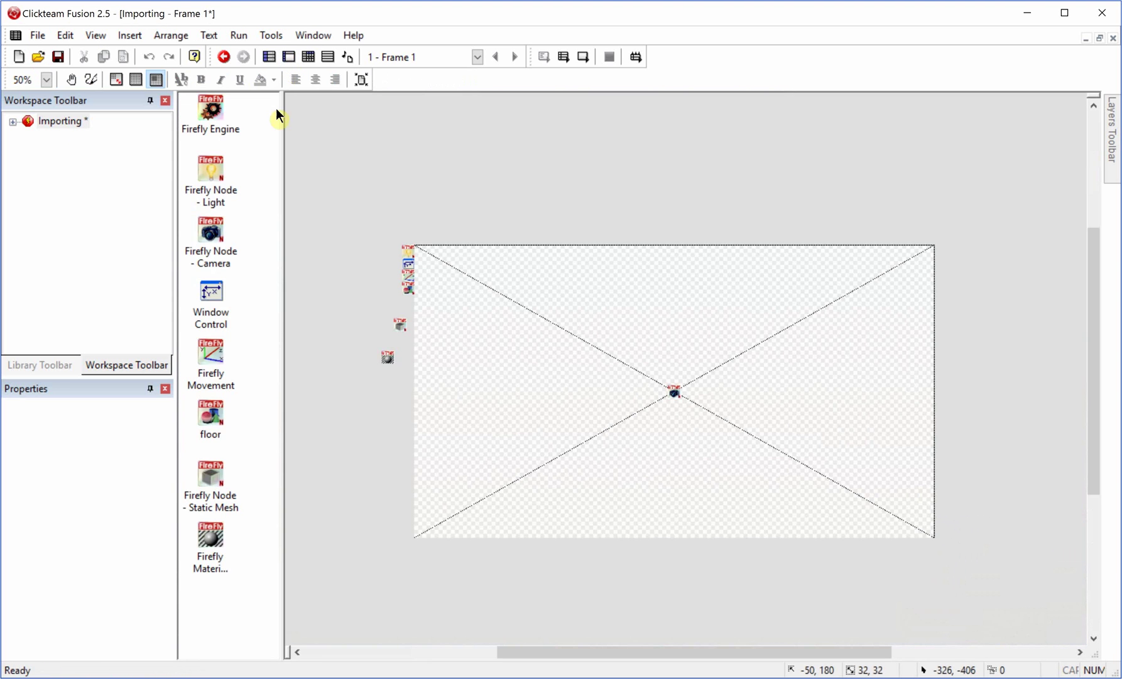
click(61, 121)
click(42, 413)
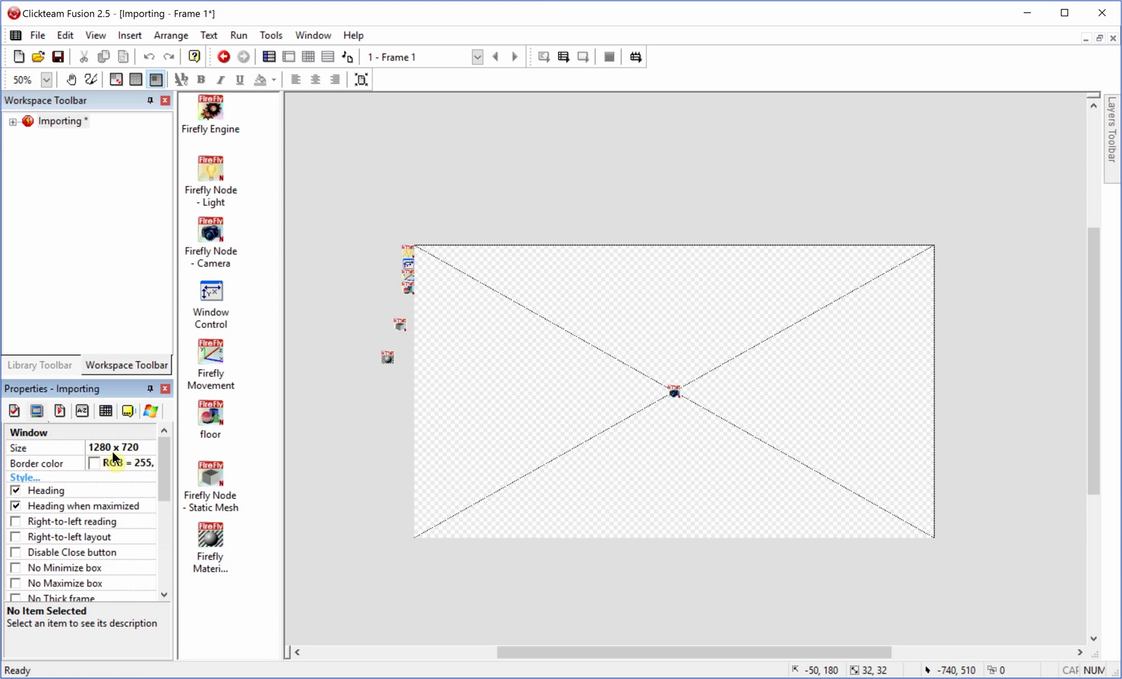
click(583, 57)
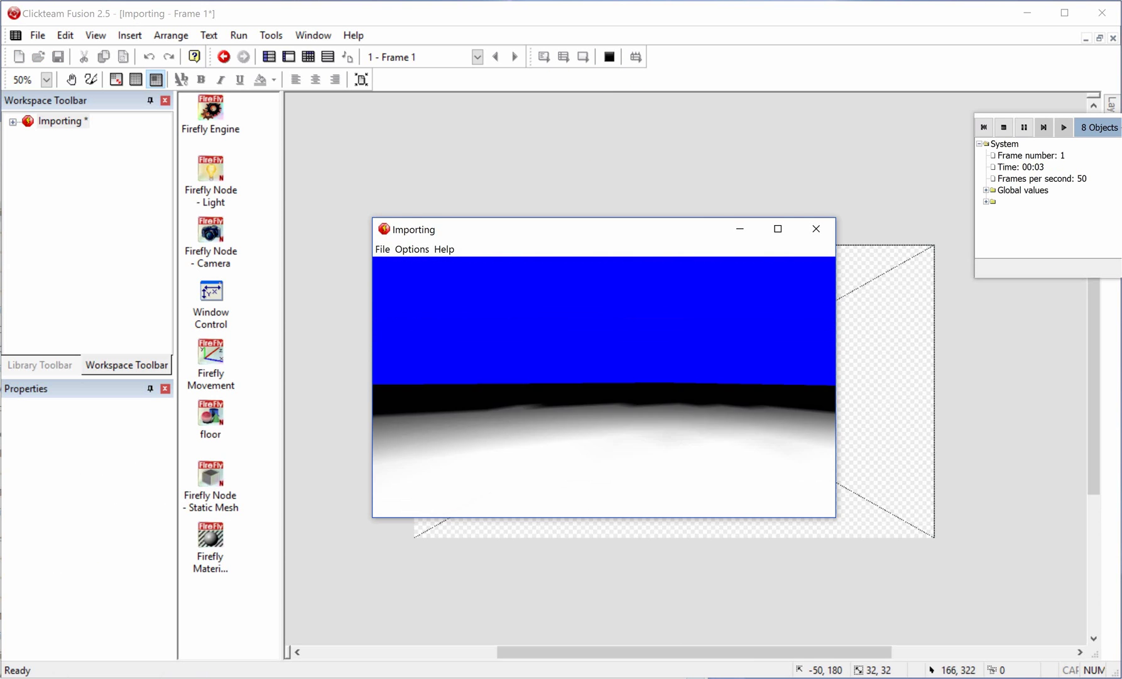
key(alt+F4)
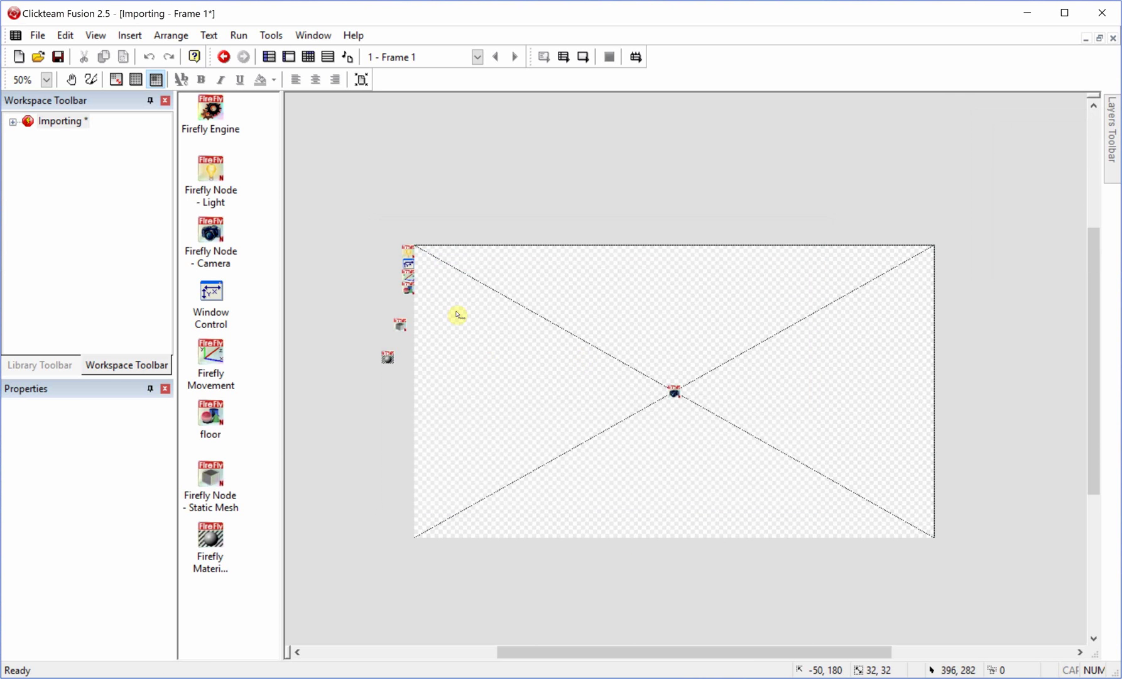
Move the static mesh node up to -20, 120, beneath the other objects beside the frame's upper-left corner
click(408, 318)
drag(407, 319, 411, 300)
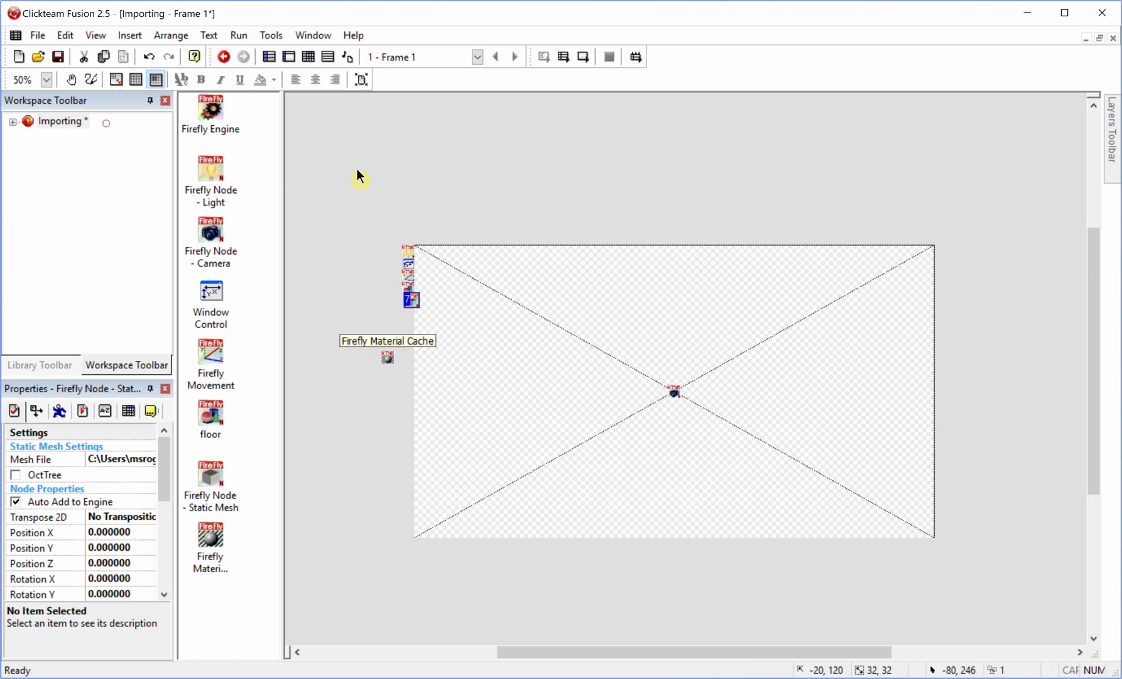
Add a Firefly Engine action to the Start of Frame event that loads the resource package "assets.zip", and check it
click(308, 56)
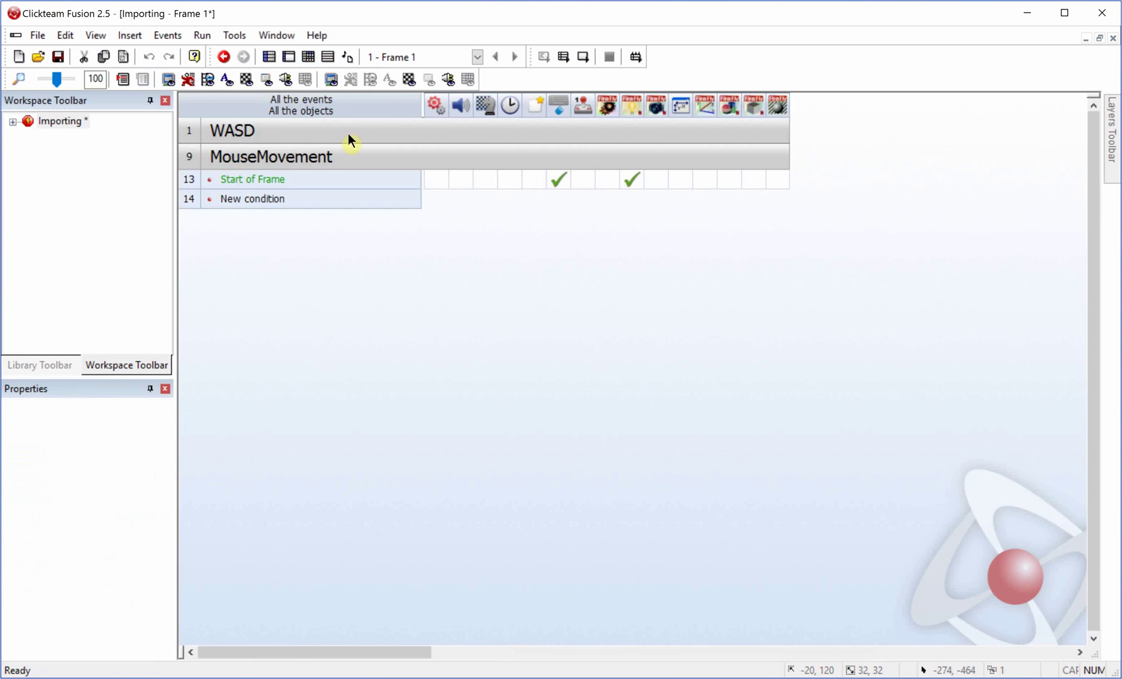
click(609, 180)
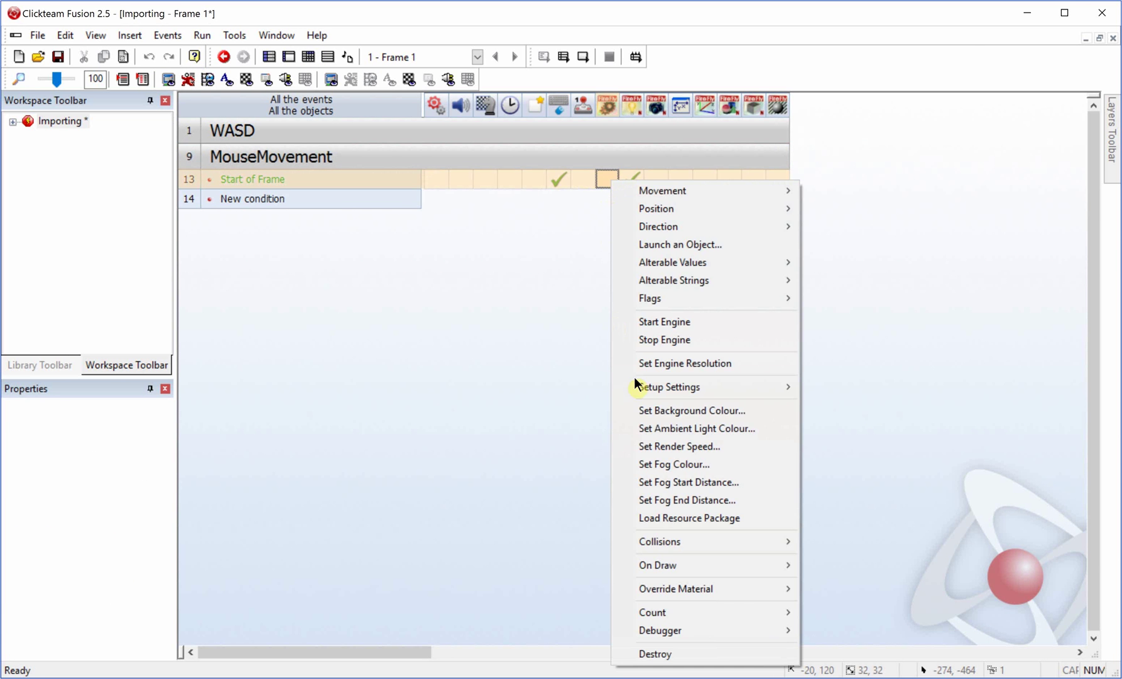
click(705, 518)
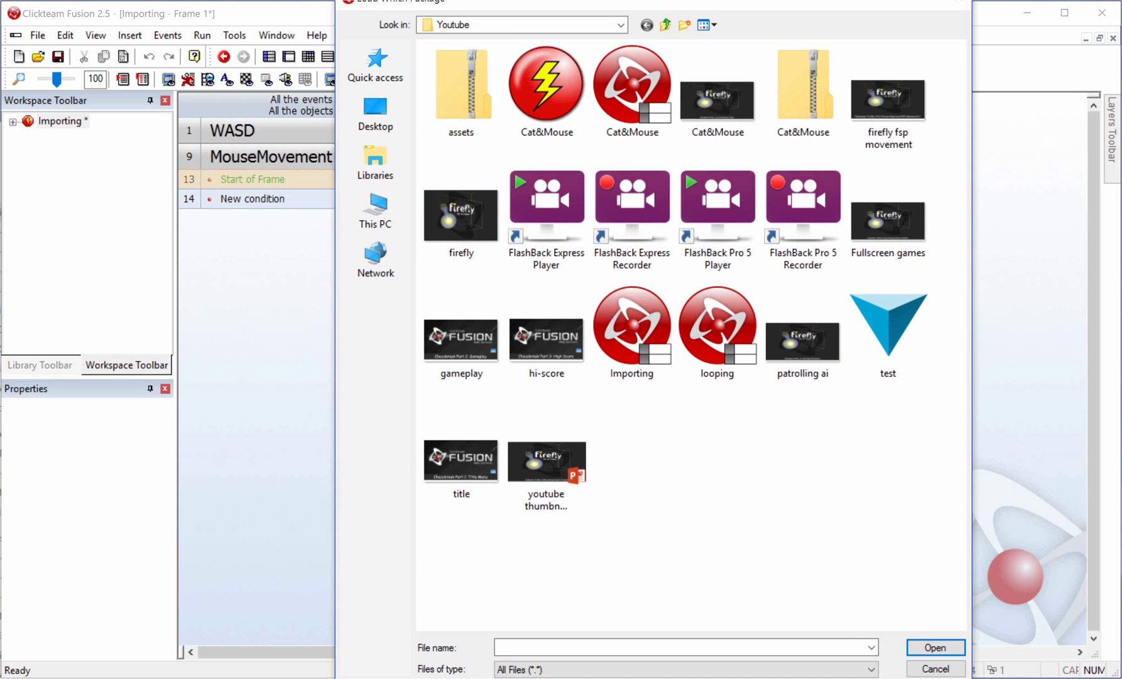
click(935, 669)
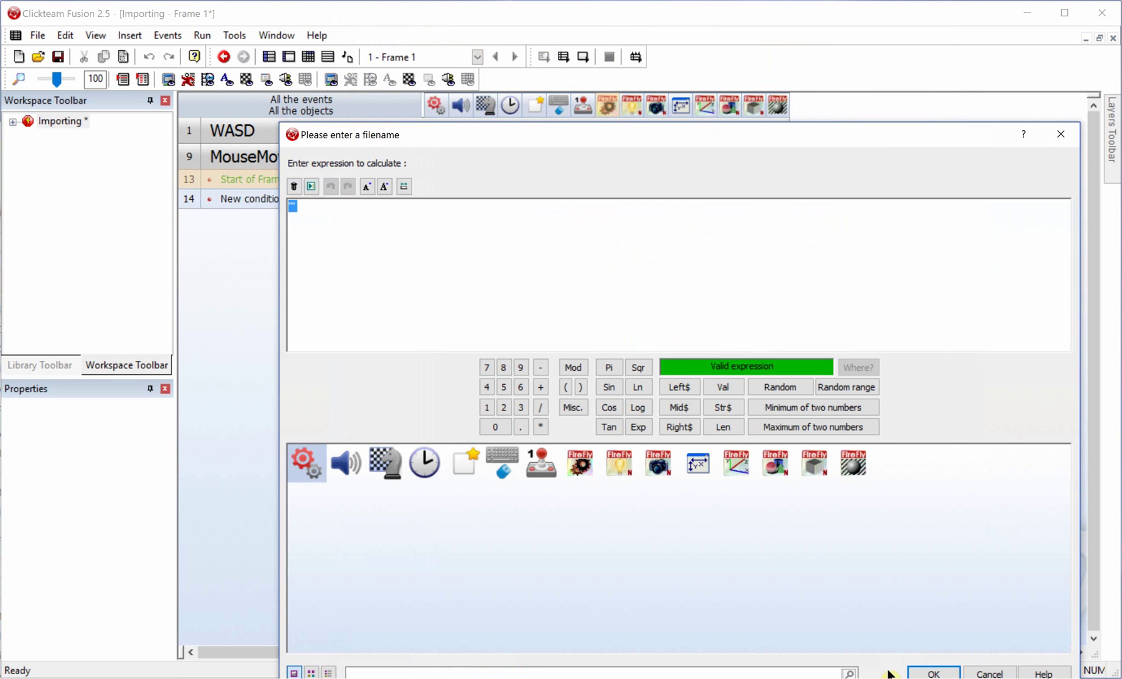
text(assets.zip)
key(Return)
key(Return)
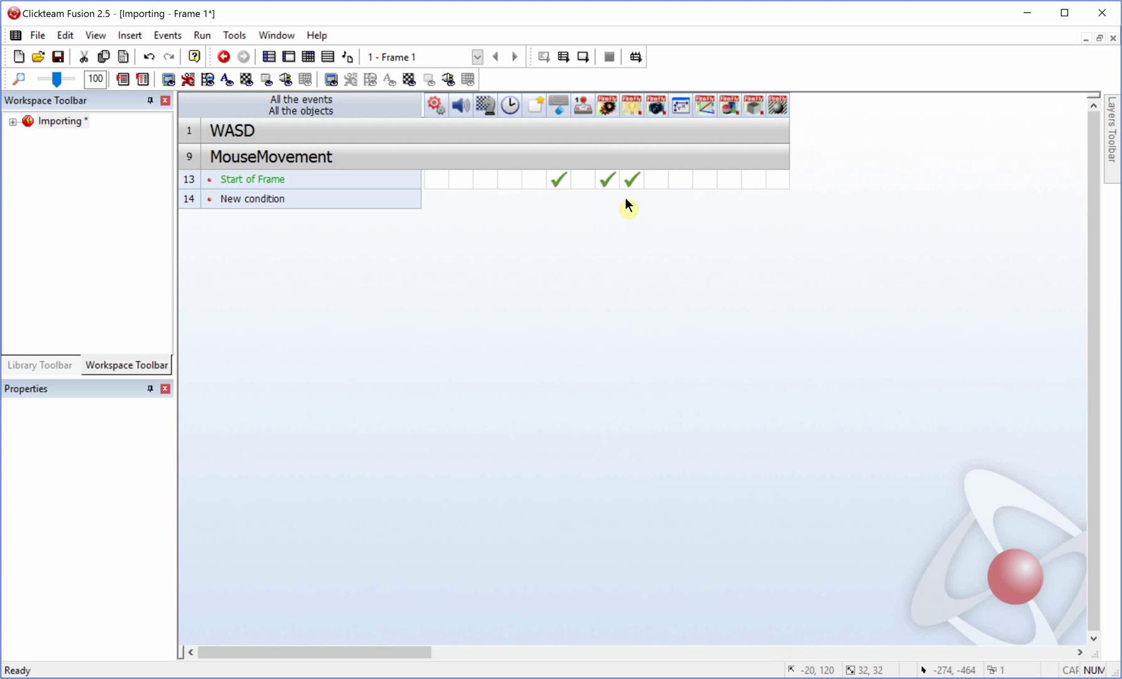
mouse_move(608, 181)
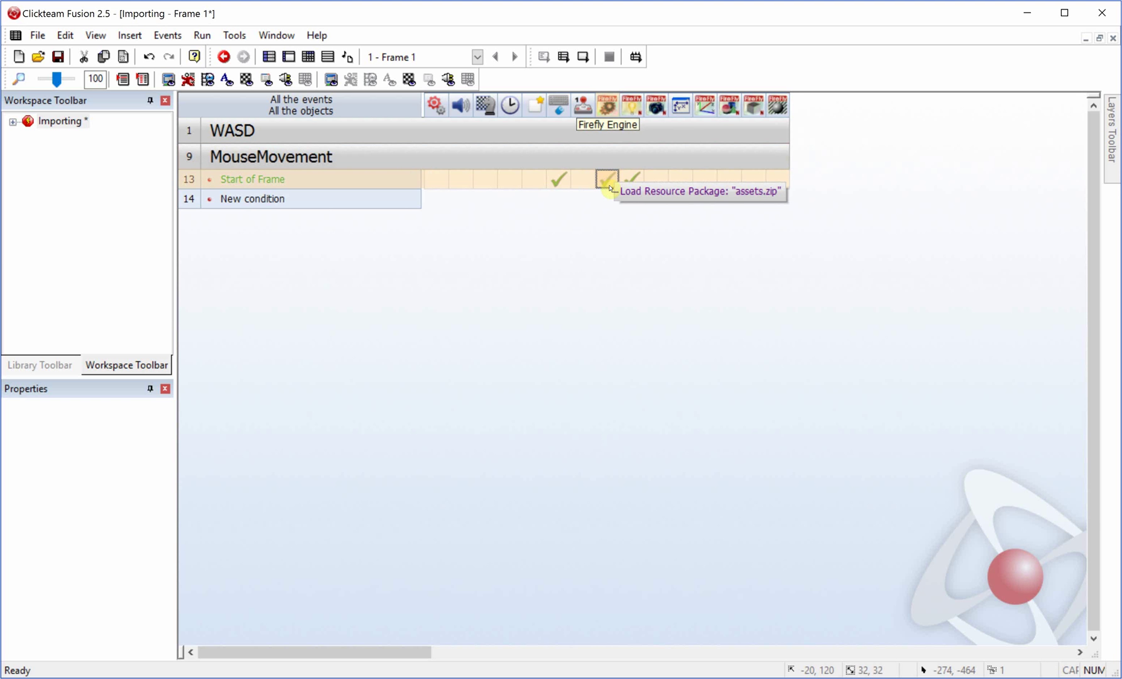
double_click(608, 187)
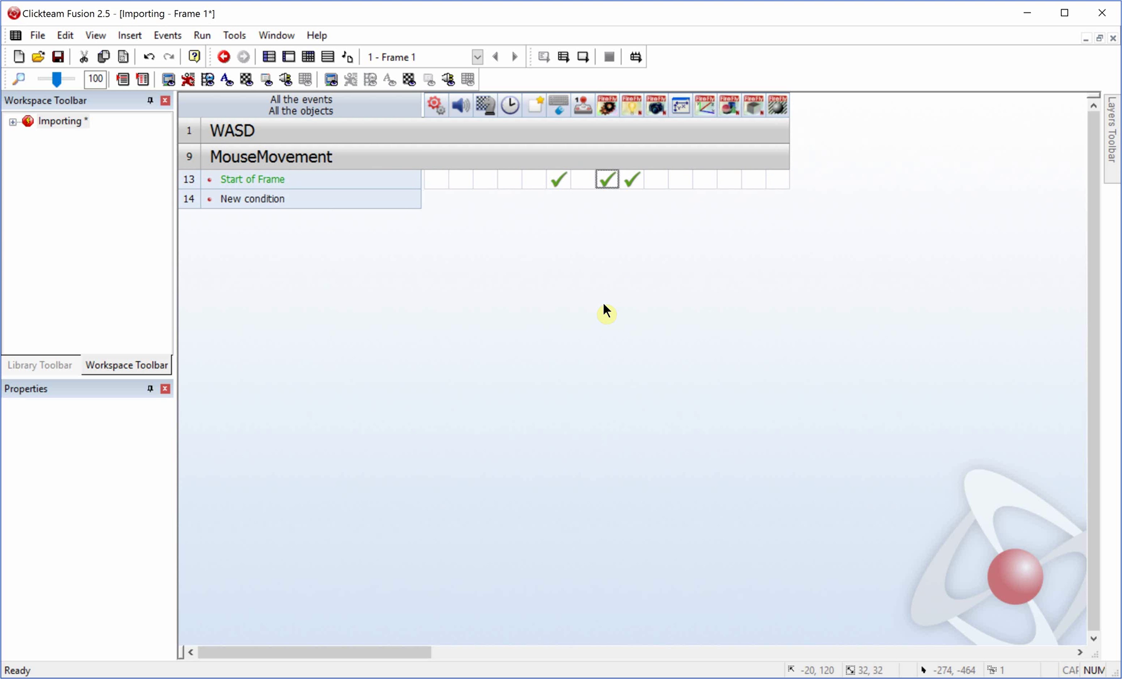
Add a static mesh node action to the Start of Frame event that loads the static mesh "test.3ds"
click(750, 182)
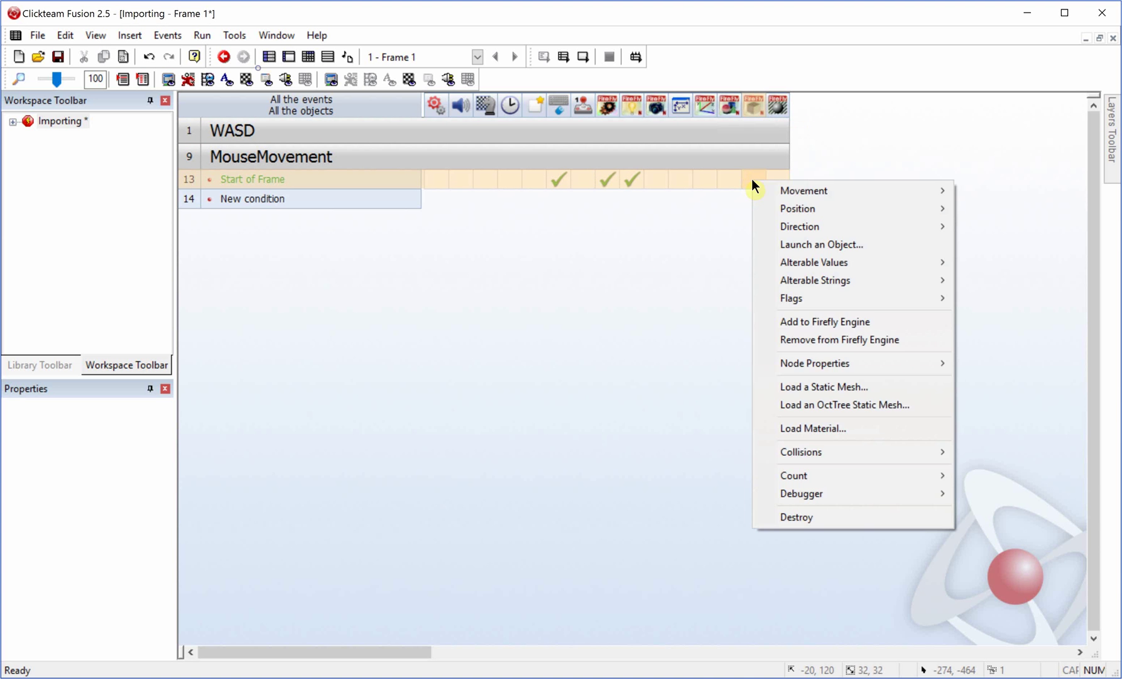
click(836, 388)
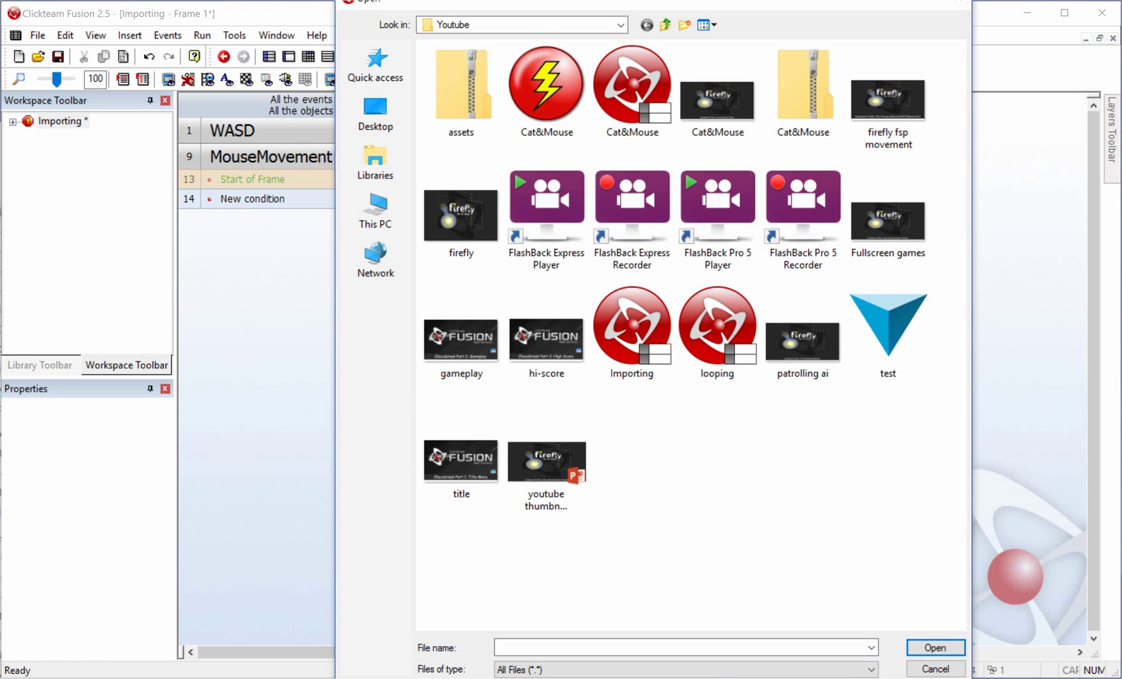
click(935, 678)
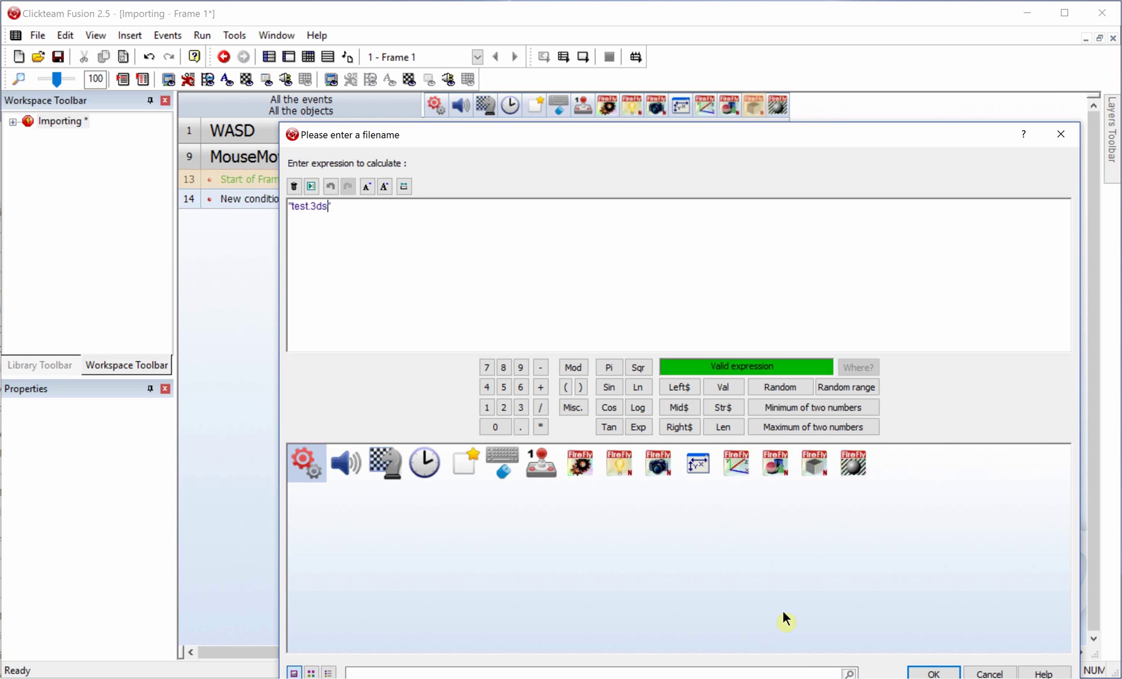
key(Return)
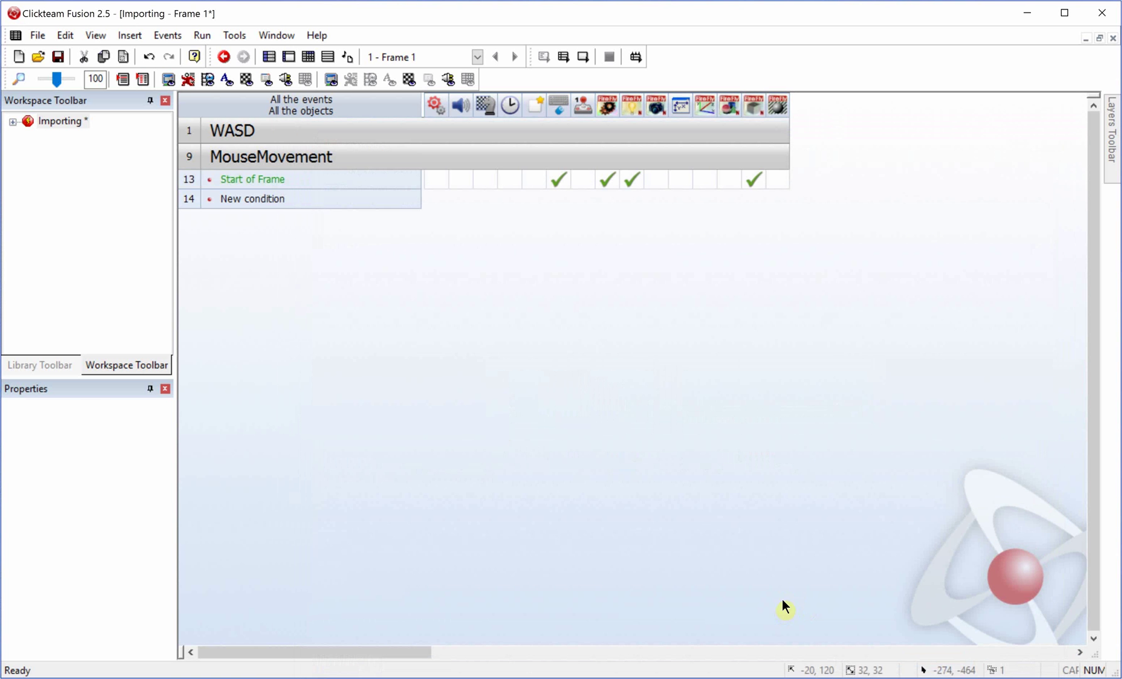
Set the static mesh node's X, Y and Z scale to 3 and test-run the frame
click(291, 57)
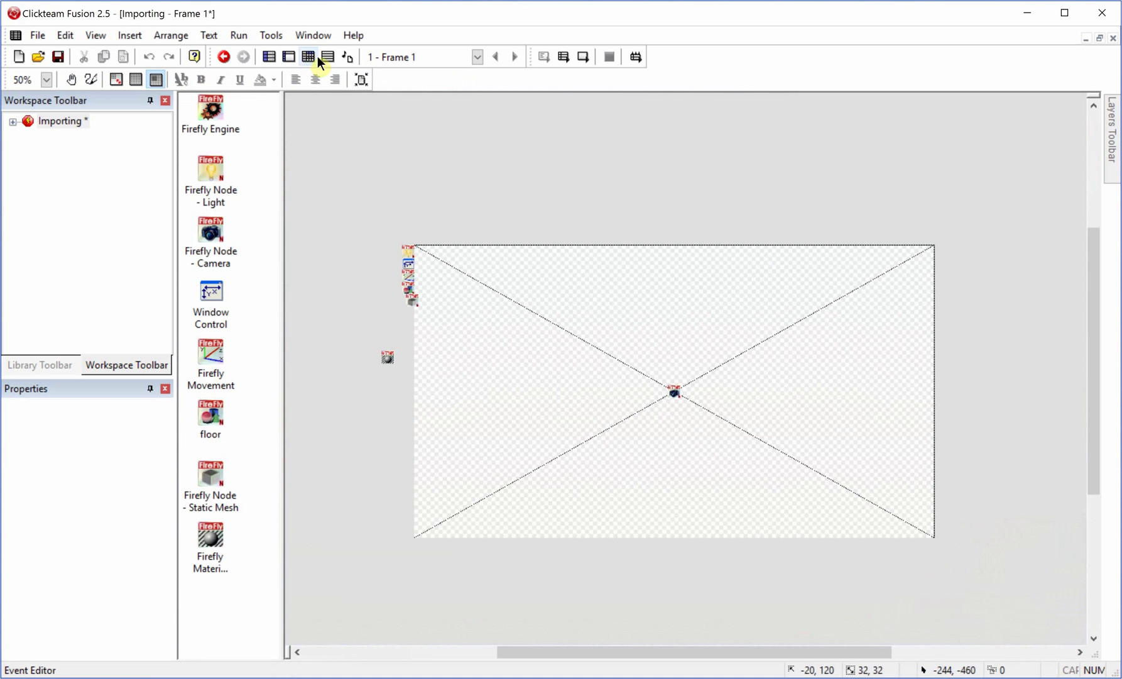
click(412, 300)
scroll(65, 541, down, 3)
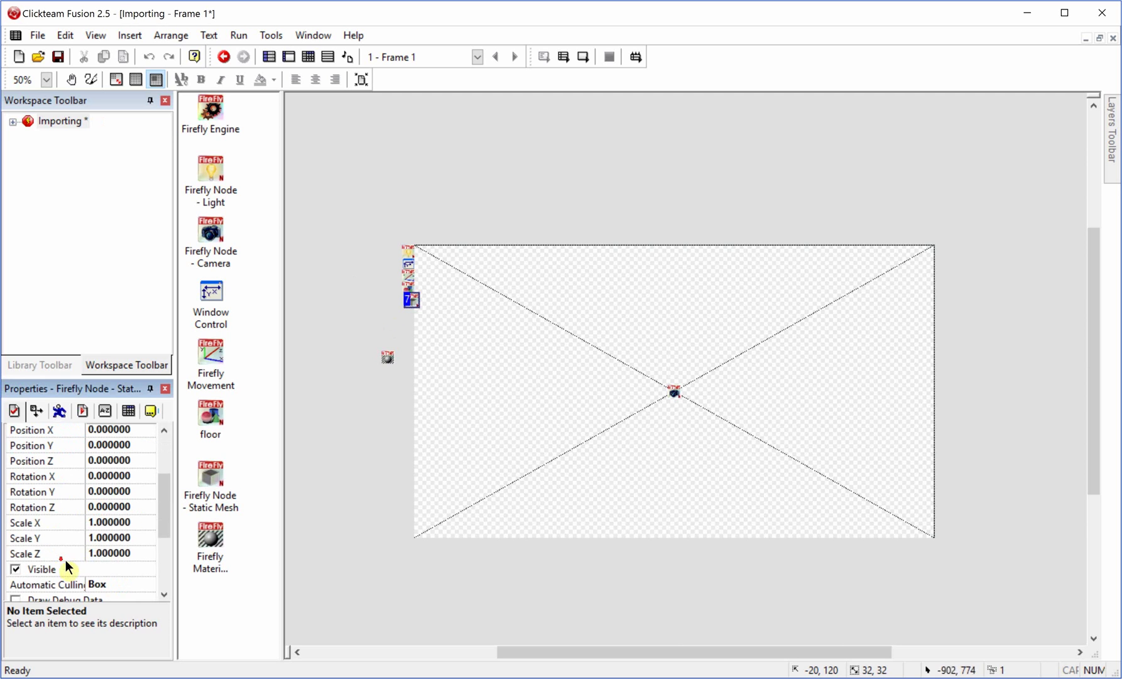
click(111, 522)
text(3)
key(Return)
text(3)
key(Return)
text(3)
key(Return)
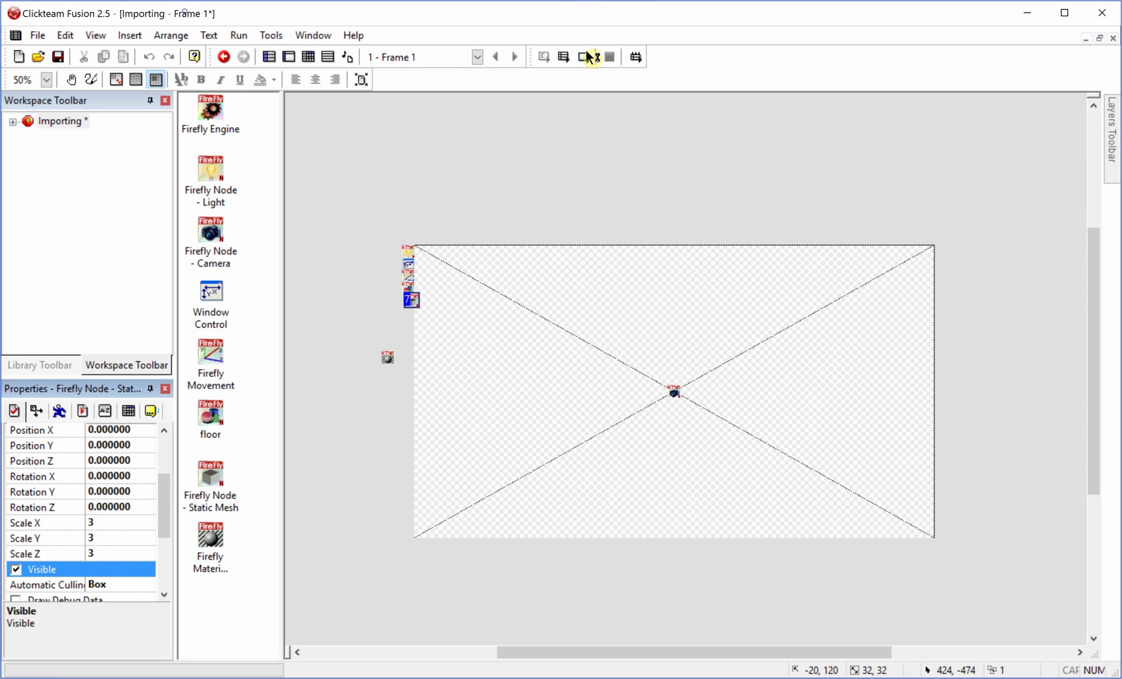
click(609, 56)
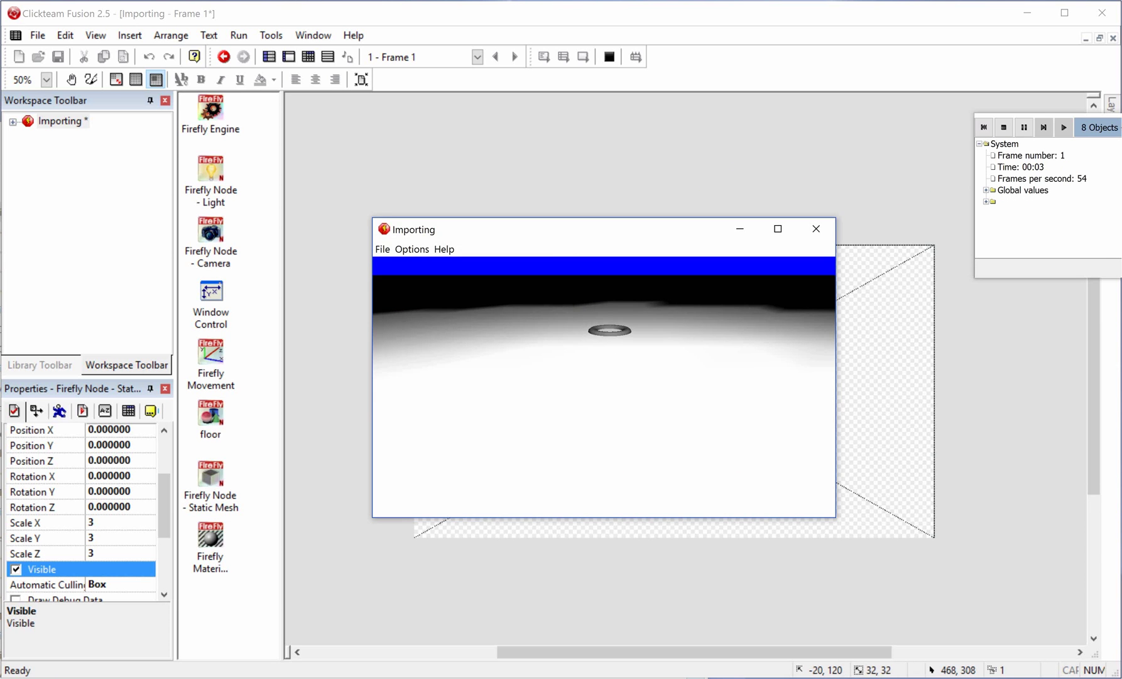
key(alt+F4)
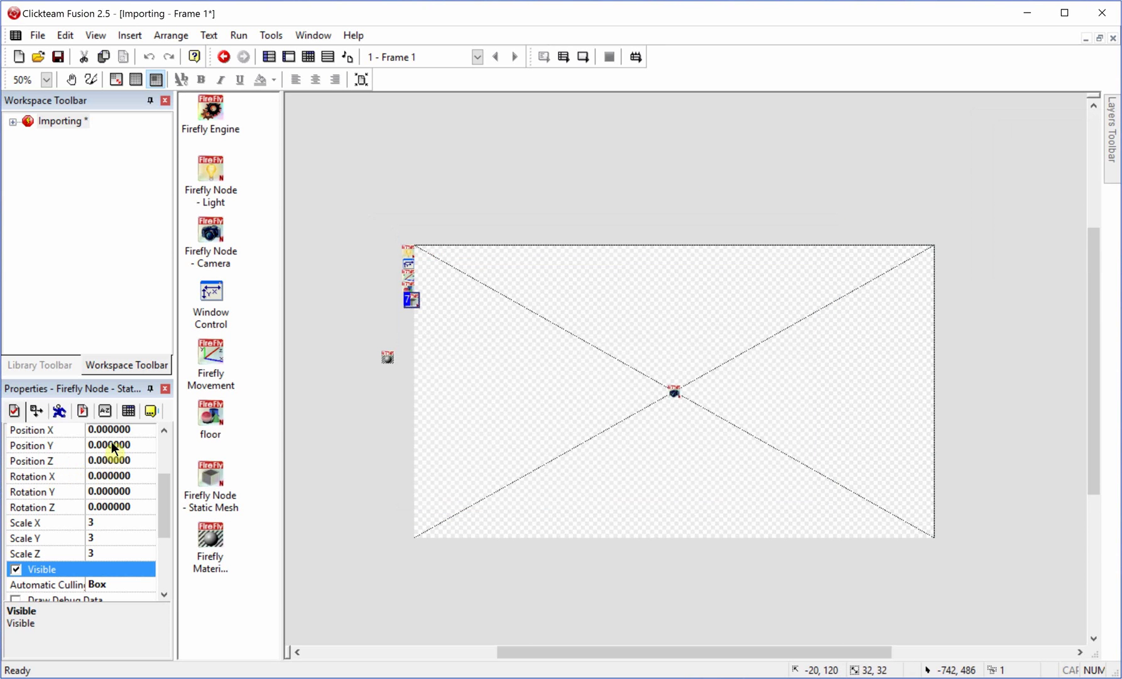
Set the static mesh node's Y position to 5 and test-run the frame
click(109, 443)
text(5)
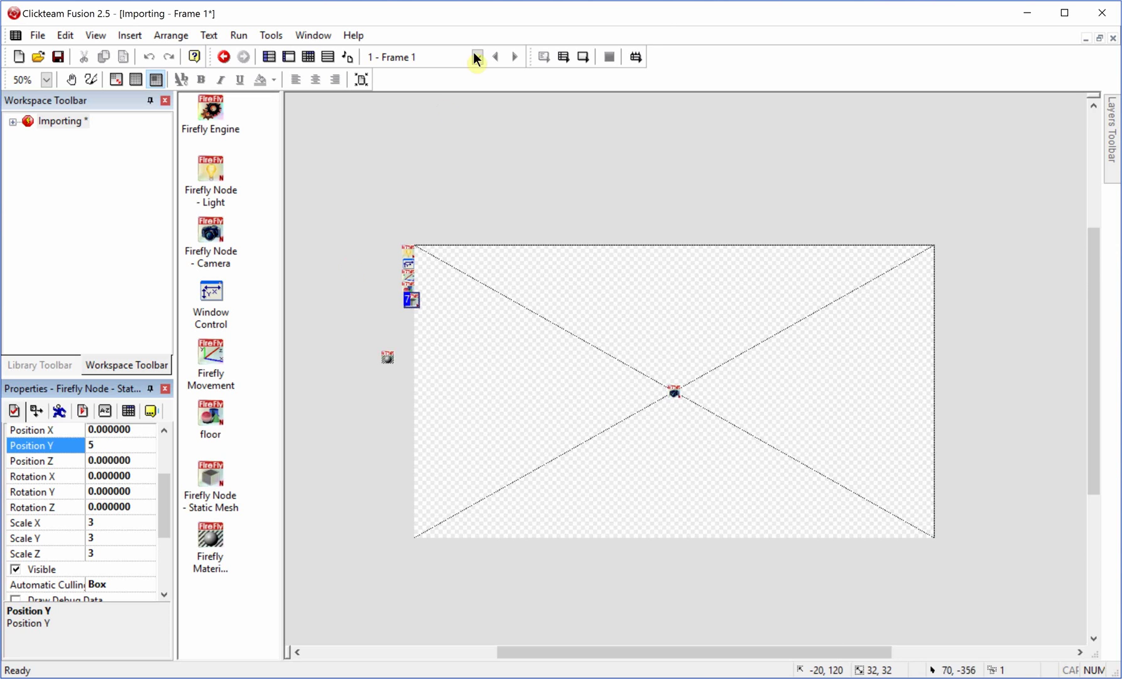
click(584, 58)
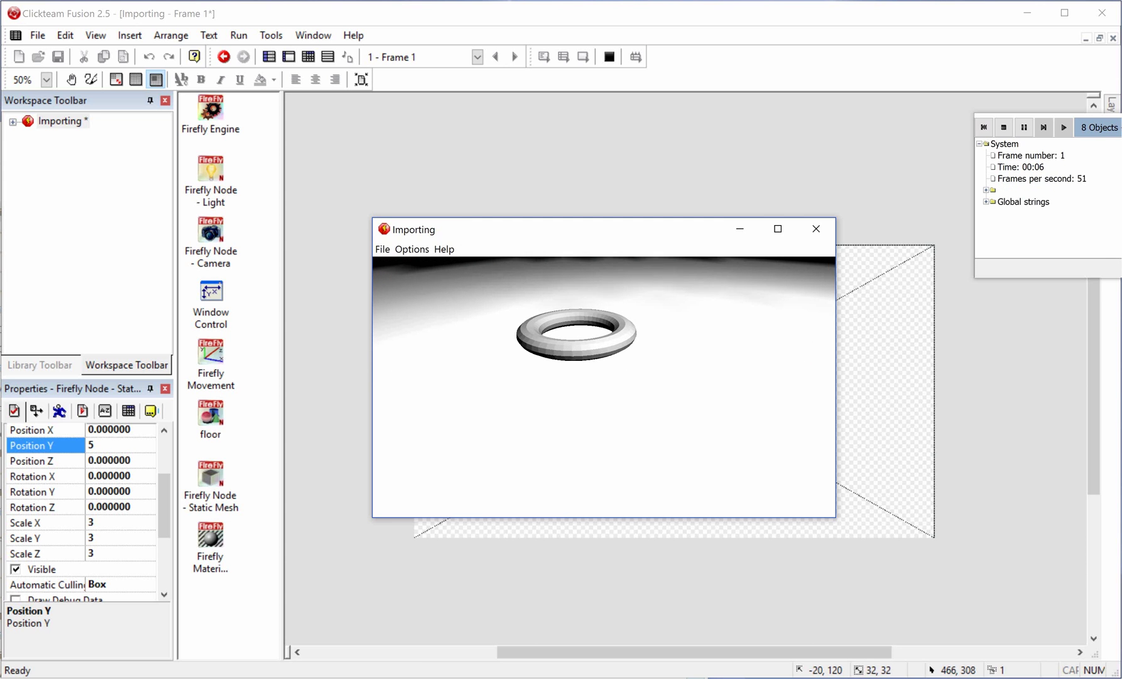
key(alt+F4)
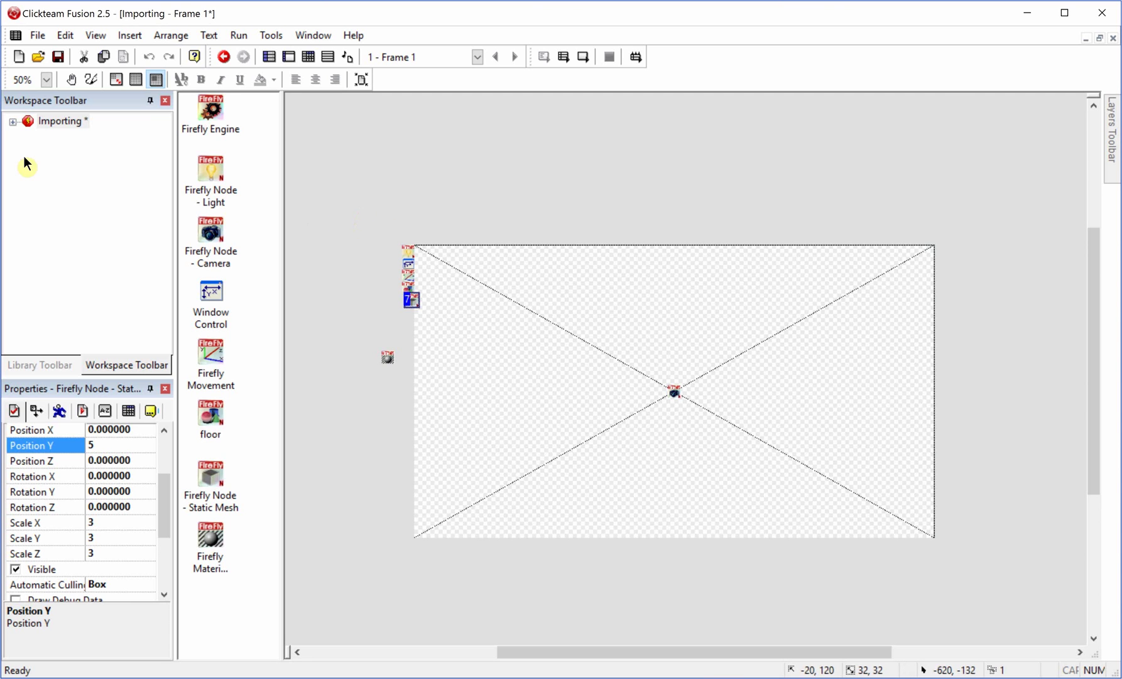
Switch to File Explorer and examine the Importing project file in the Youtube folder
key(alt+Tab)
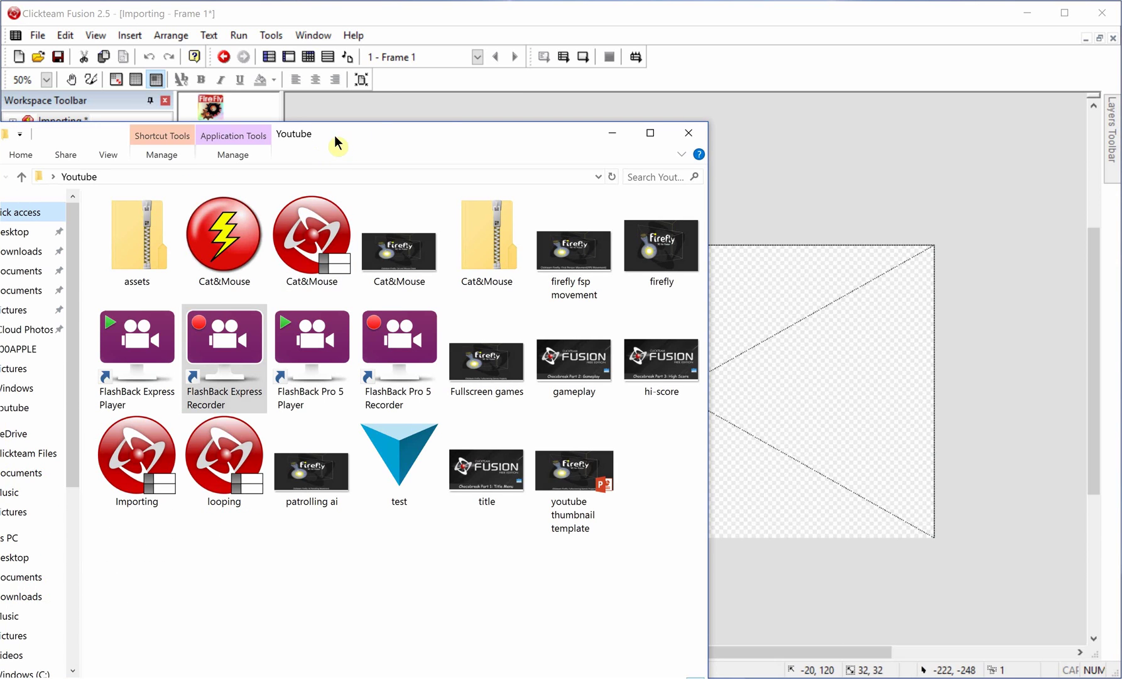
drag(335, 135, 522, 63)
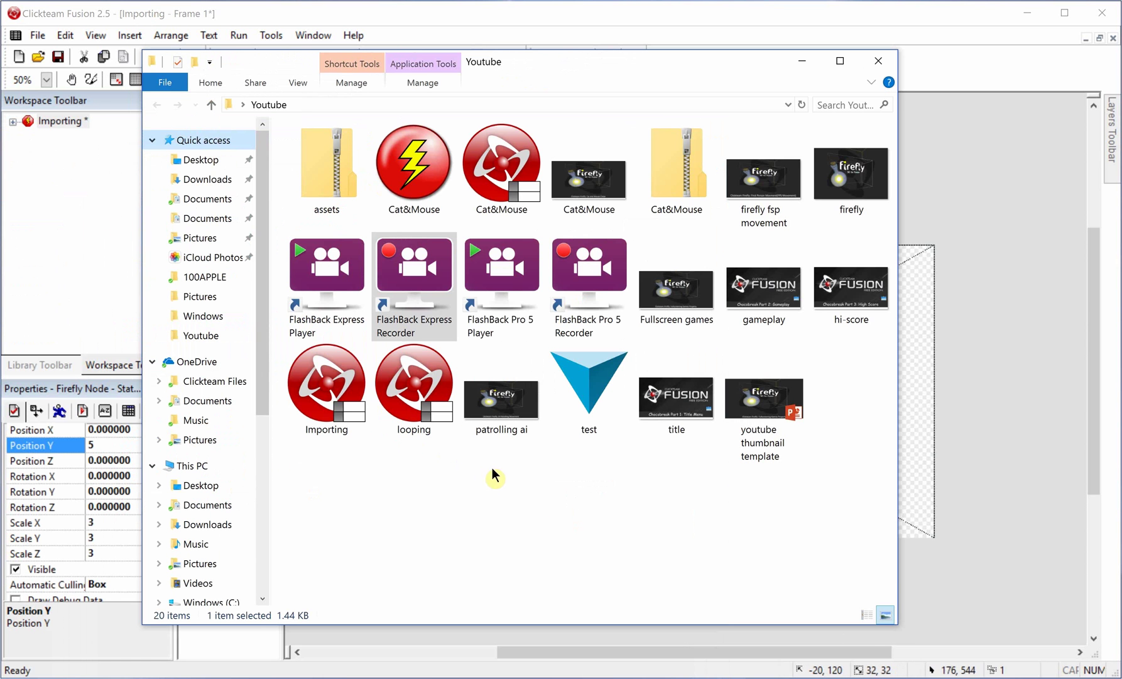
click(328, 423)
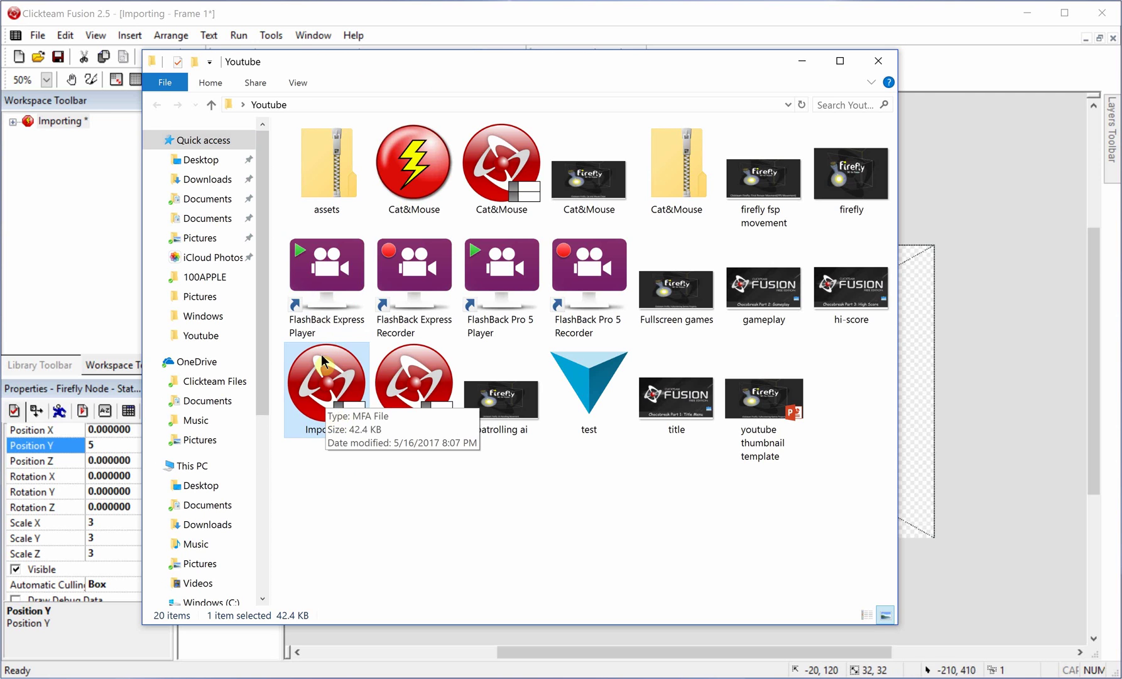
click(803, 63)
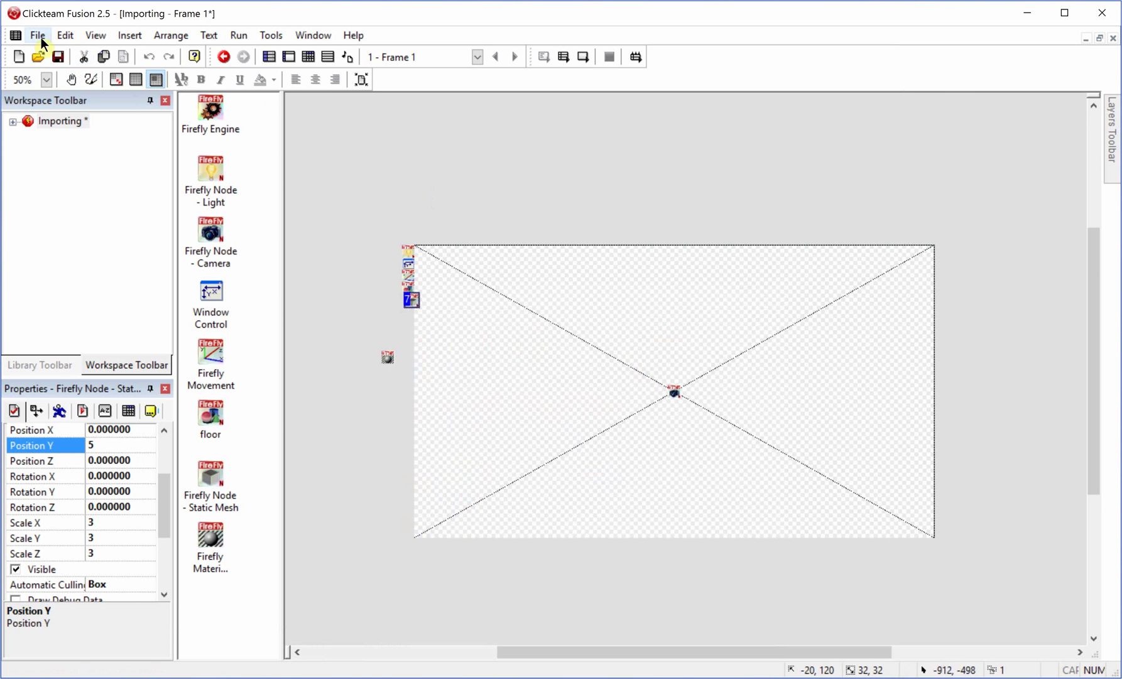
Build the application as the executable Importing in the Youtube folder
click(37, 35)
mouse_move(146, 246)
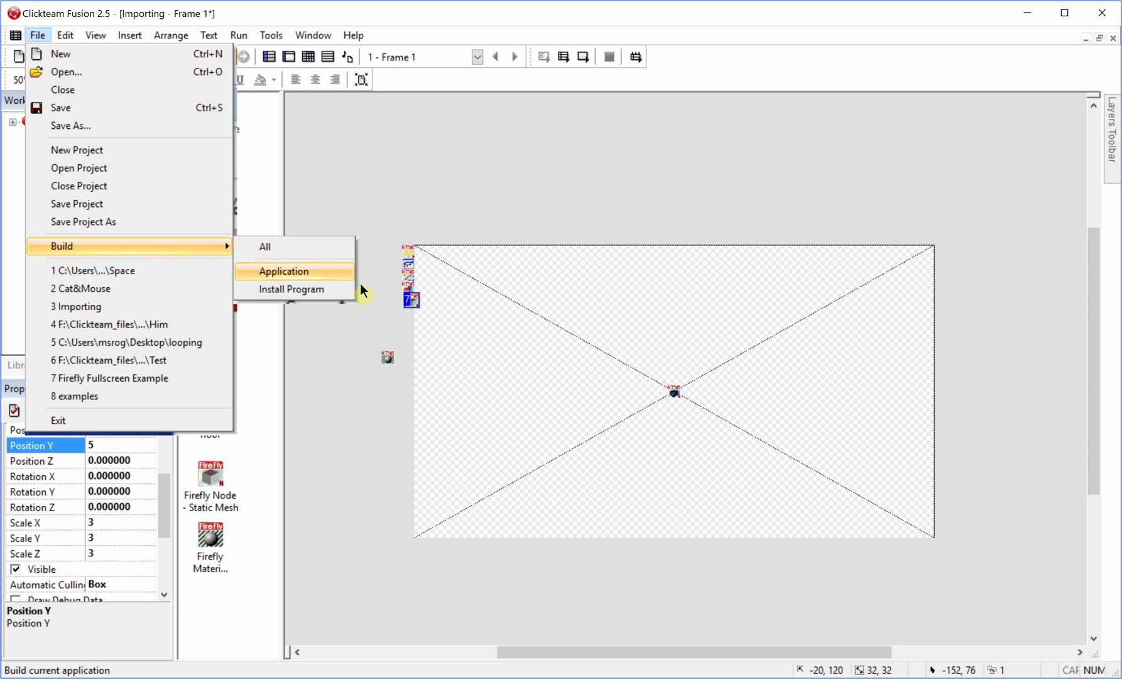
click(55, 104)
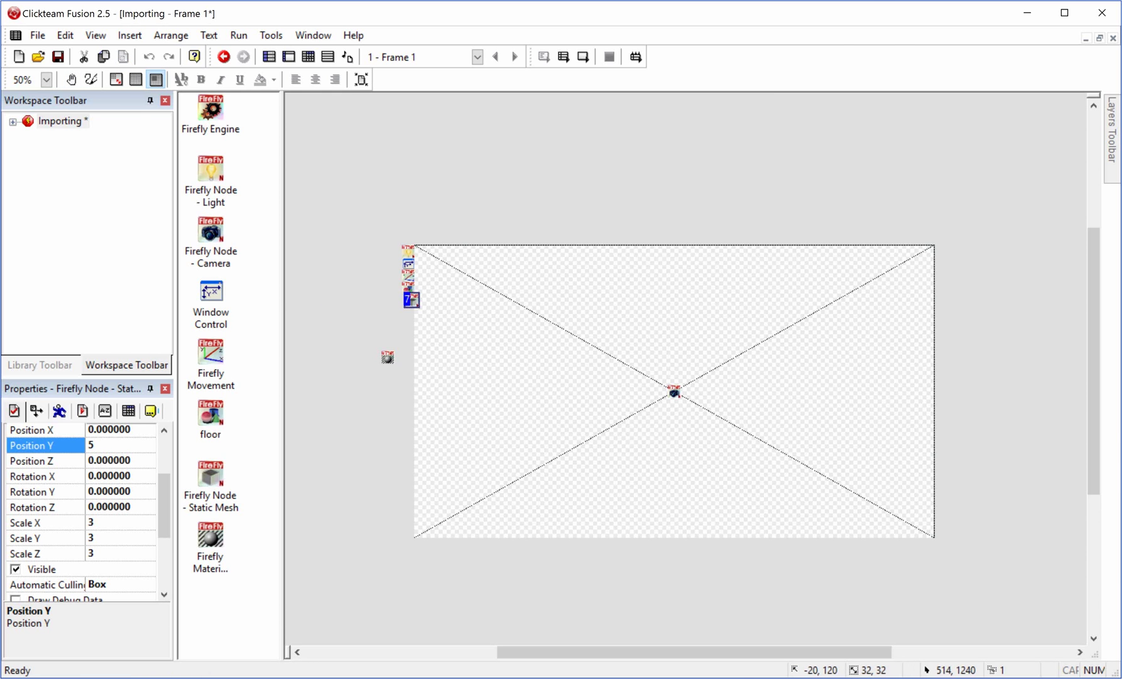
Switch to File Explorer and compress the assets package and the Importing executable together into a zipped folder
key(alt+Tab)
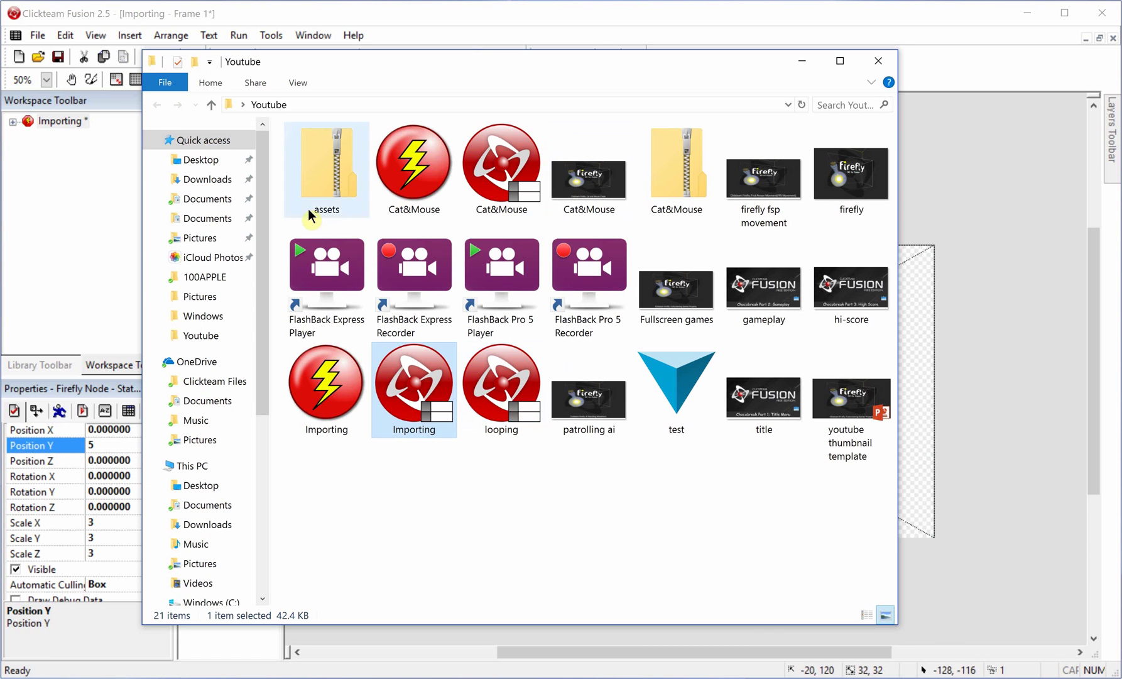
click(328, 420)
ctrl+click(320, 185)
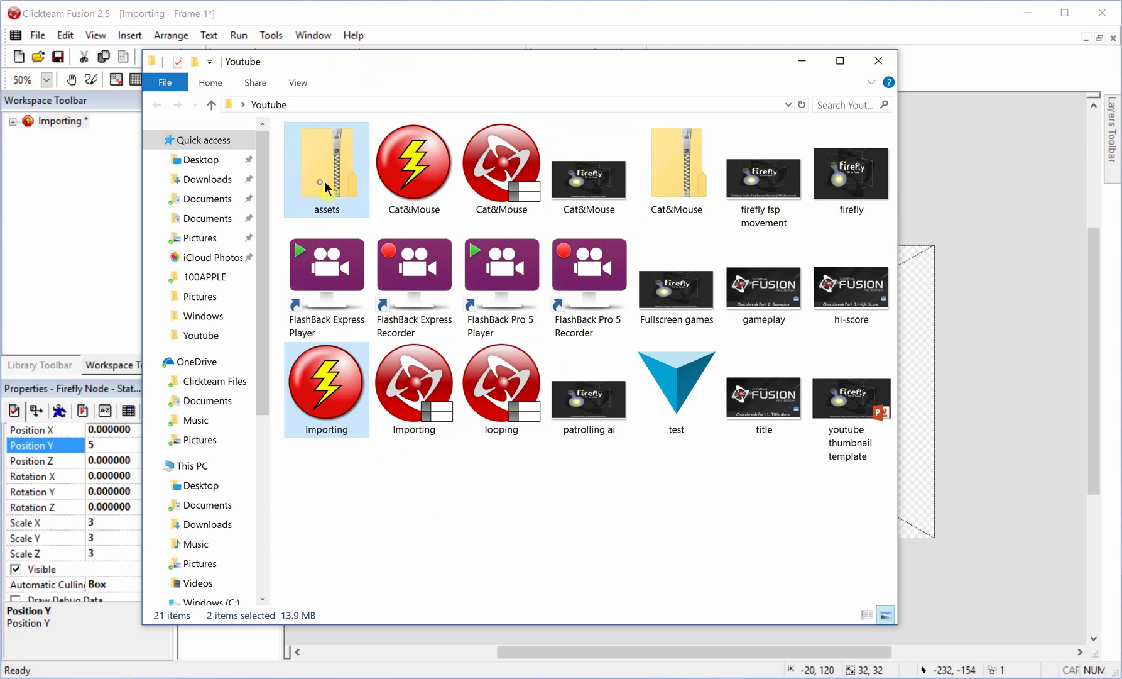
right_click(323, 181)
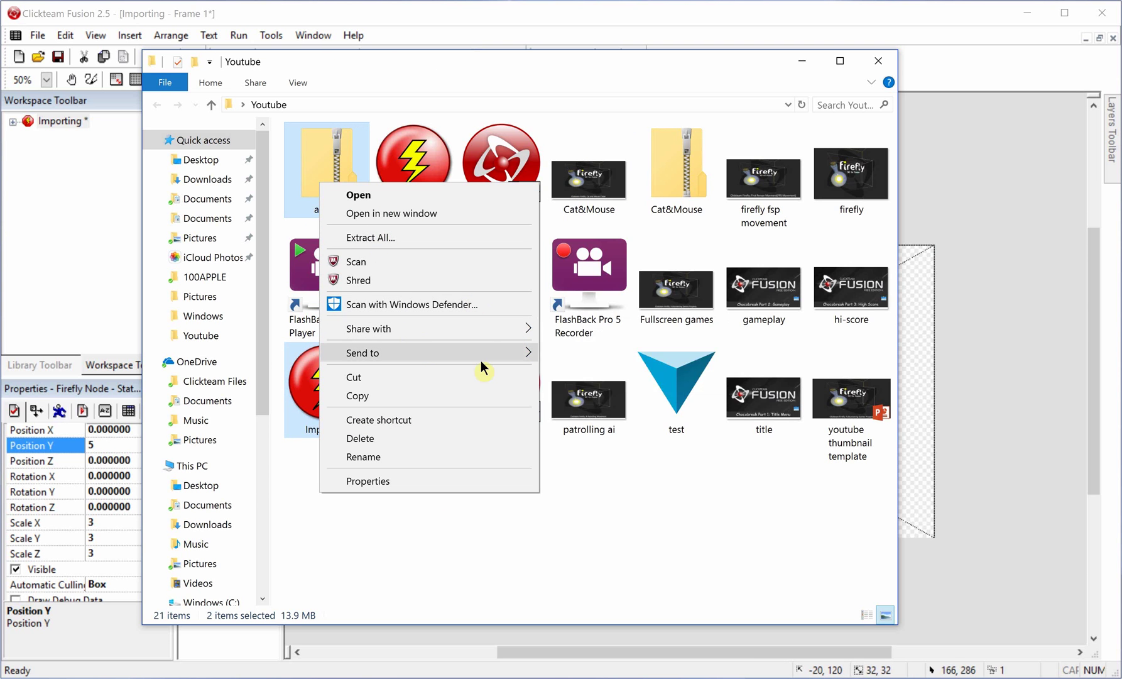
mouse_move(481, 355)
click(597, 375)
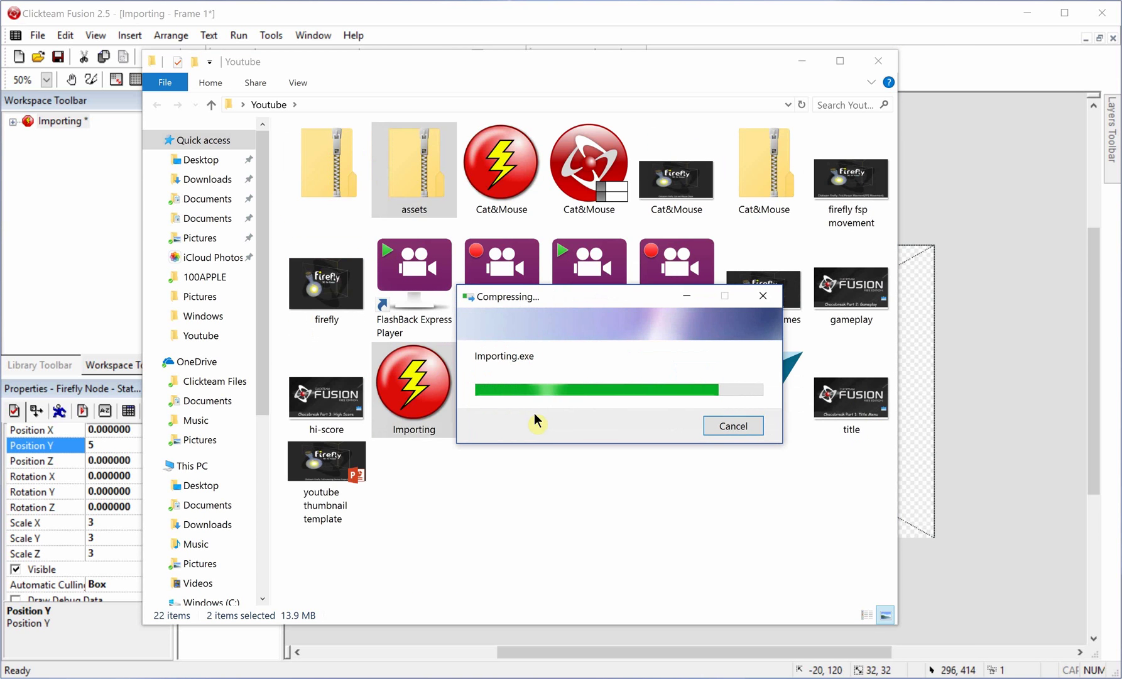
Name the new zipped folder Importing and move the Youtube folder window aside
text(Importing)
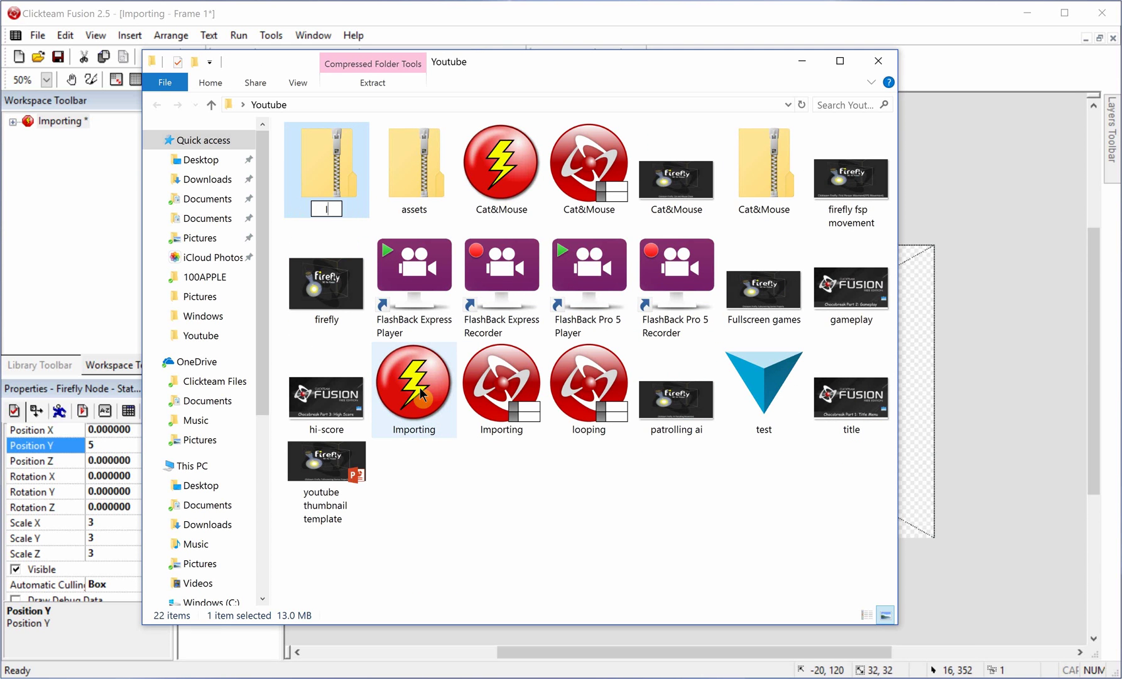
key(Return)
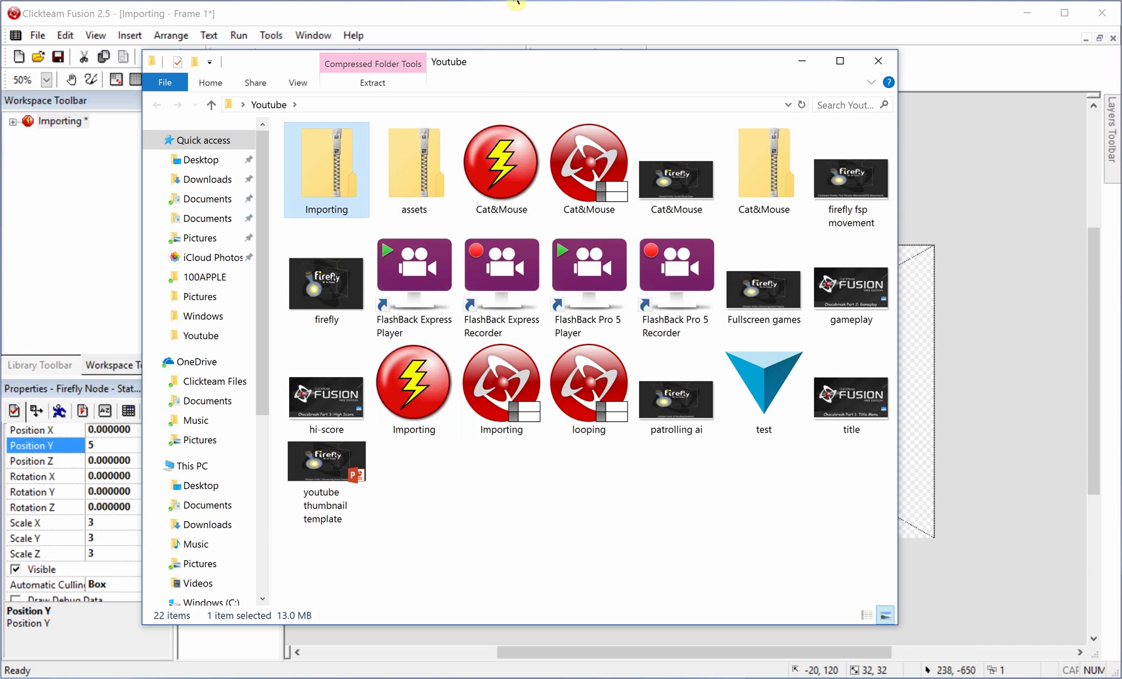
drag(494, 65, 232, 76)
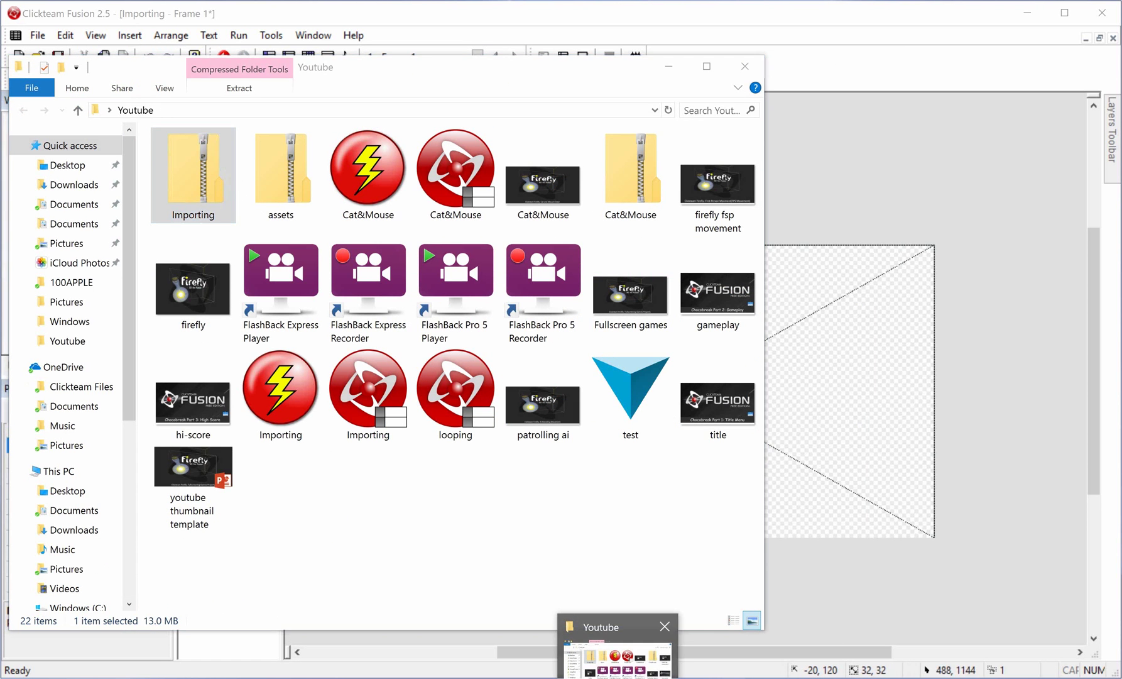
Open a second File Explorer window and show the Desktop folder in it
middle_click(618, 678)
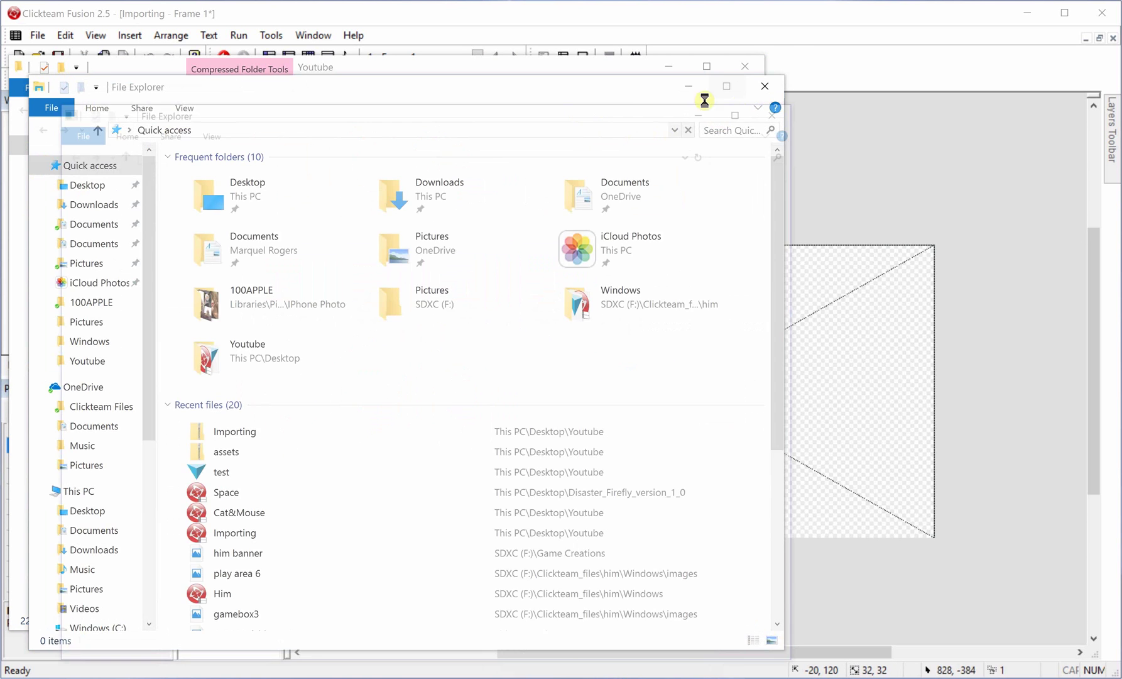
click(784, 107)
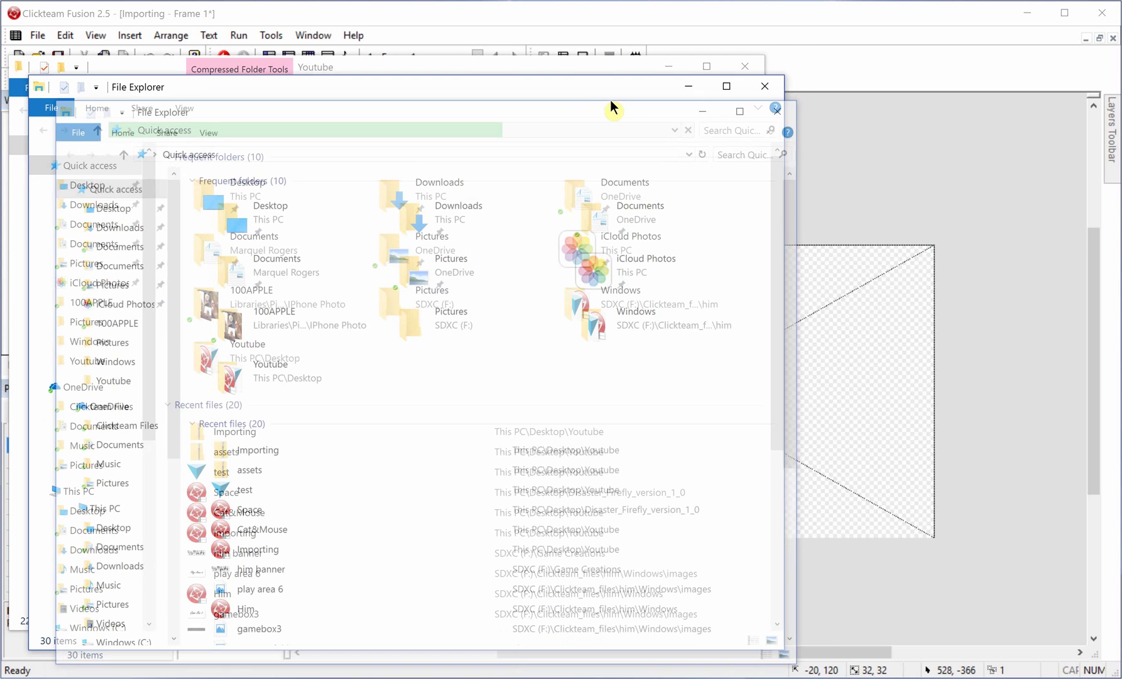
click(764, 87)
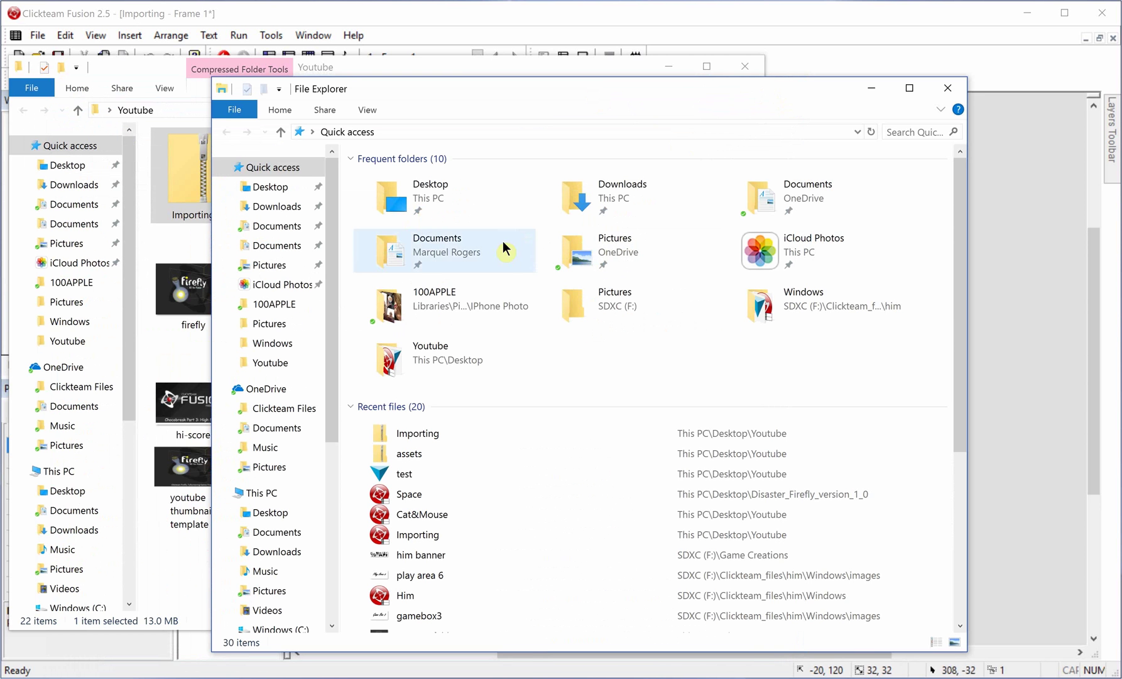
click(274, 194)
Extract the Importing zipped folder from the Youtube folder into an Importing folder on the Desktop
drag(183, 179, 877, 476)
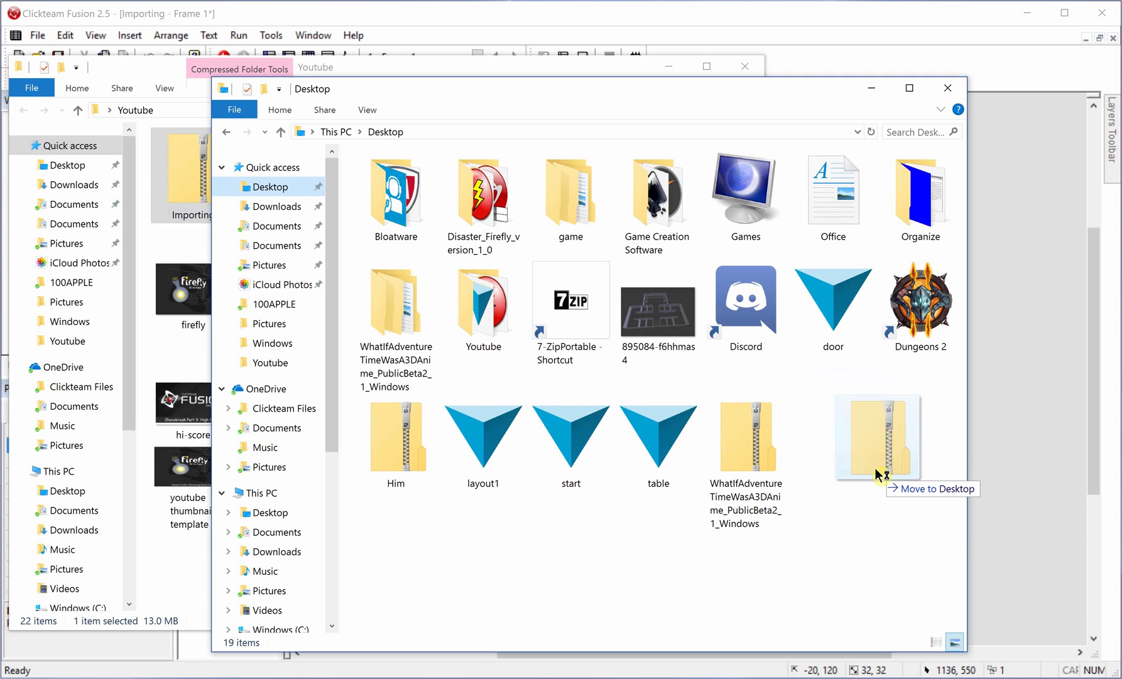
right_drag(877, 476, 880, 476)
click(896, 478)
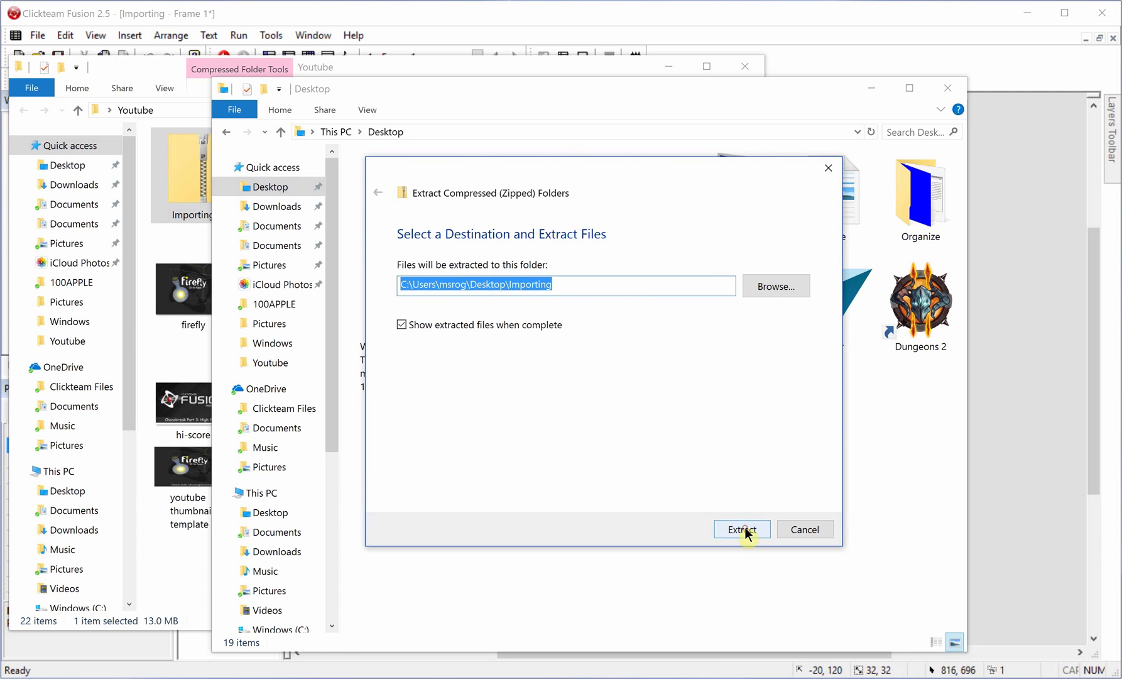
click(745, 527)
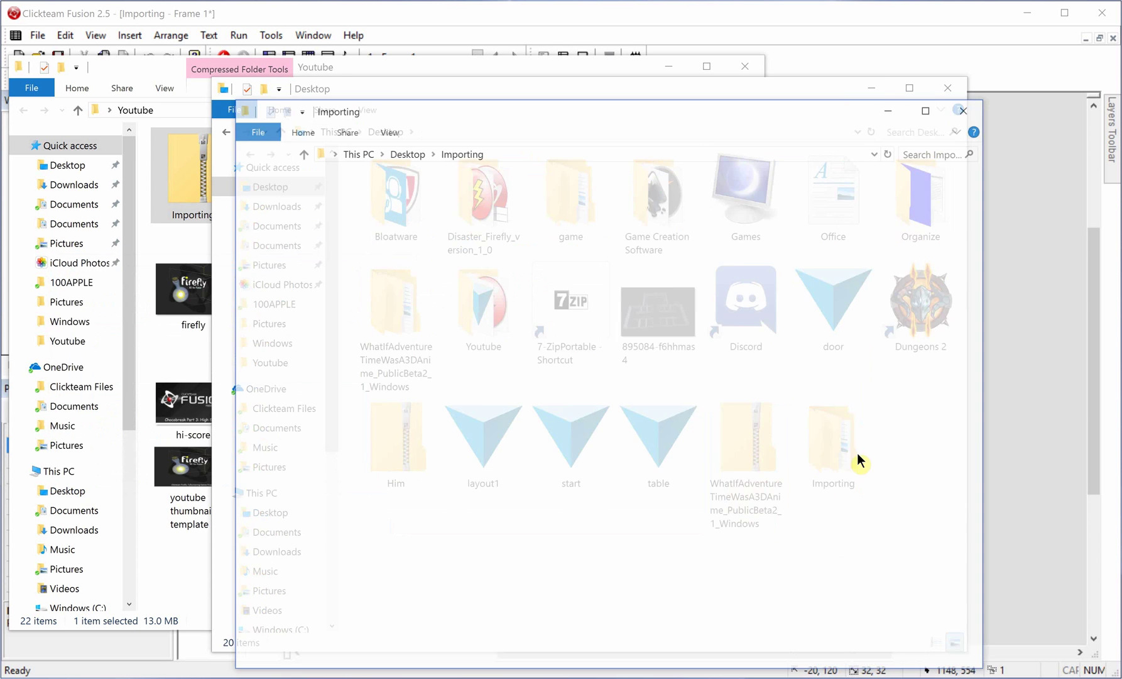
Run the extracted Importing application, move the camera forward towards the torus mesh, and close the application
double_click(423, 216)
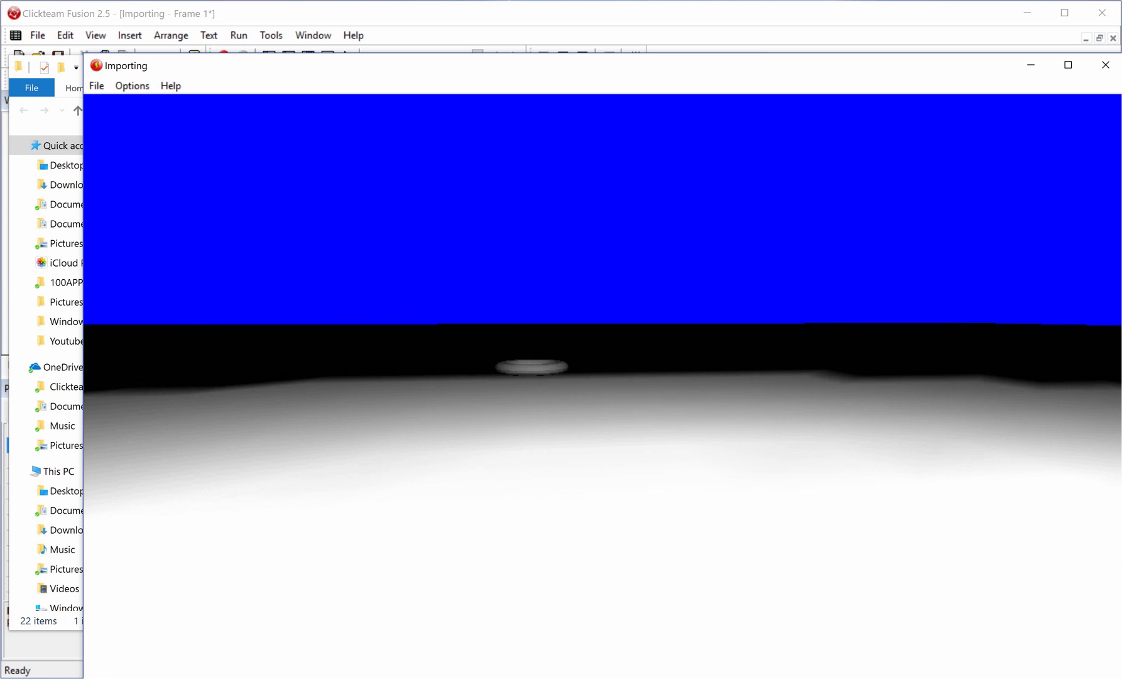
key(w)
key(Up)
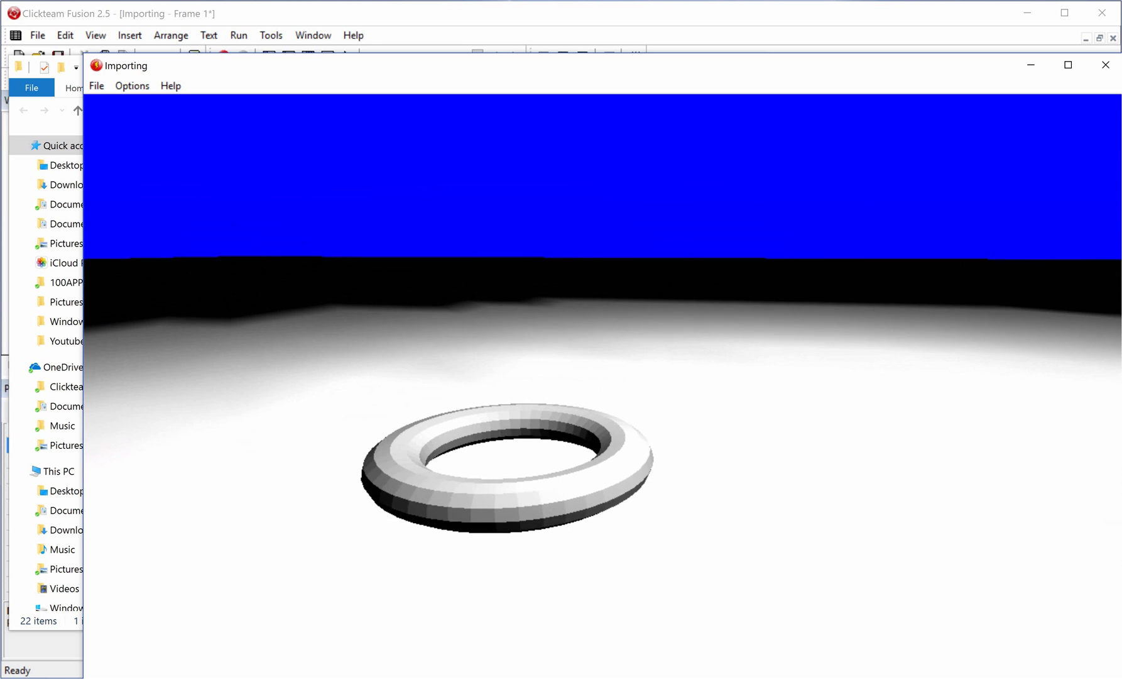
key(alt+F4)
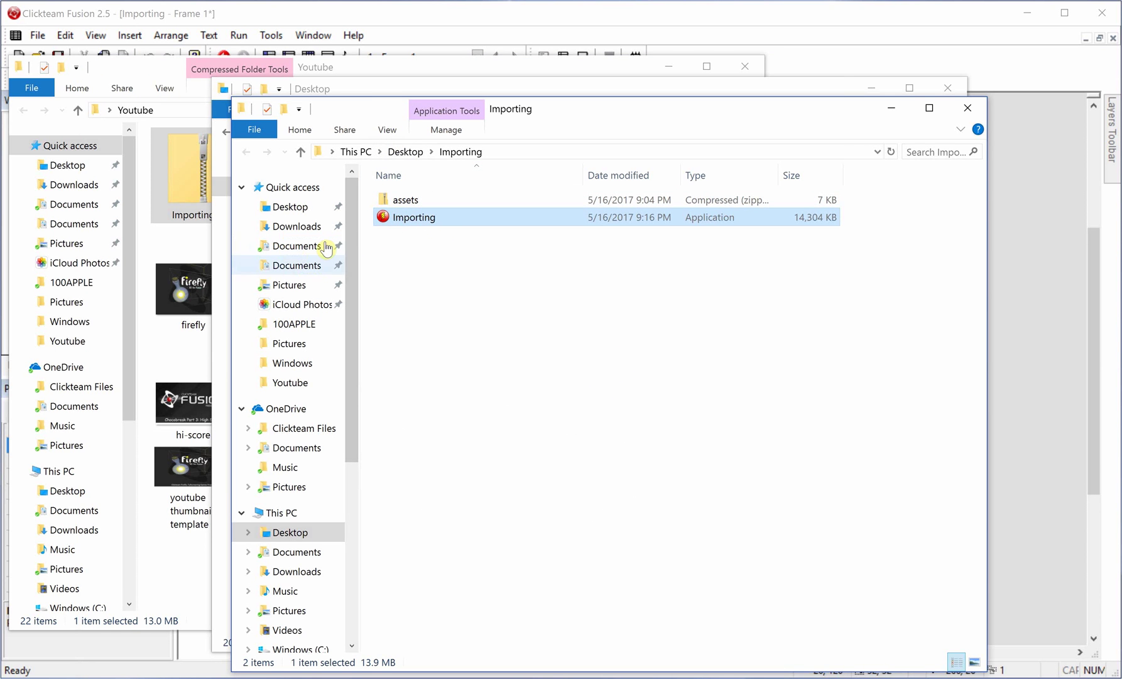
Show the SDXC (F:) drive in the Desktop folder's window and move that window clear of the extracted Importing folder
click(363, 88)
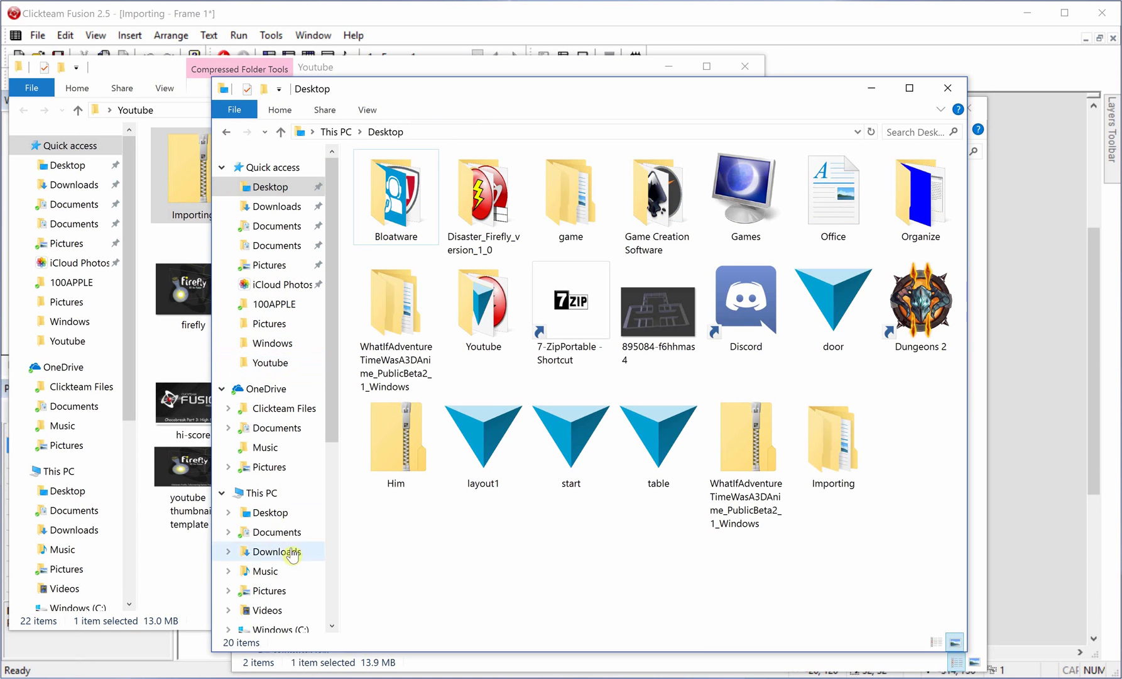
scroll(295, 552, down, 2)
click(283, 577)
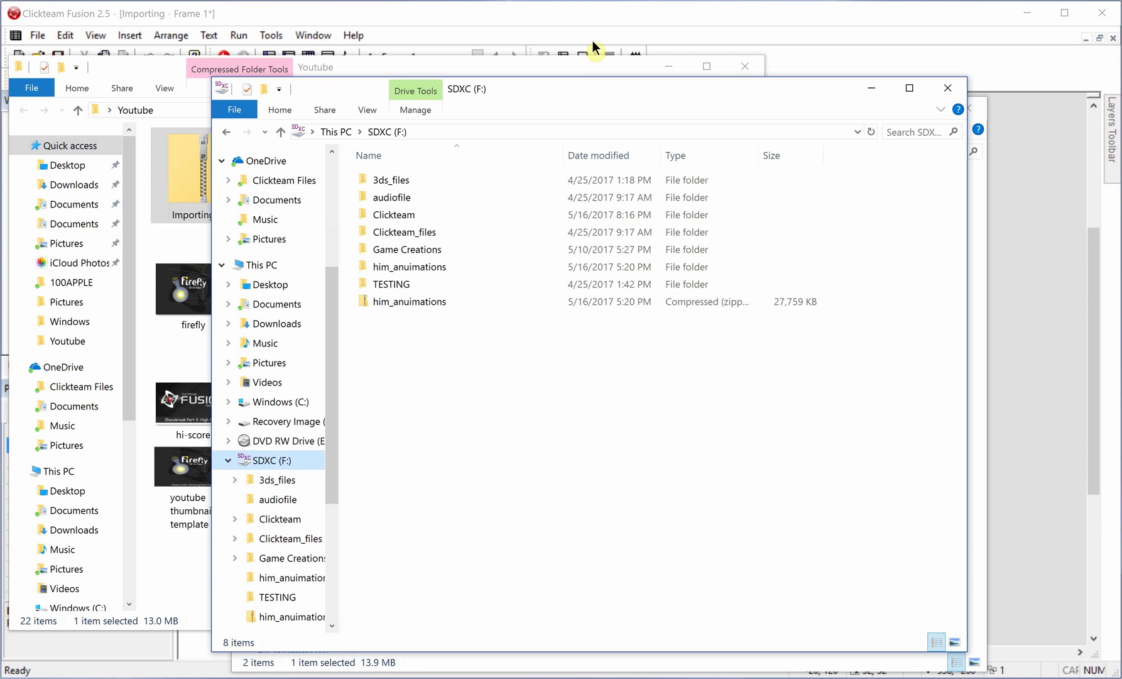
drag(572, 95, 713, 166)
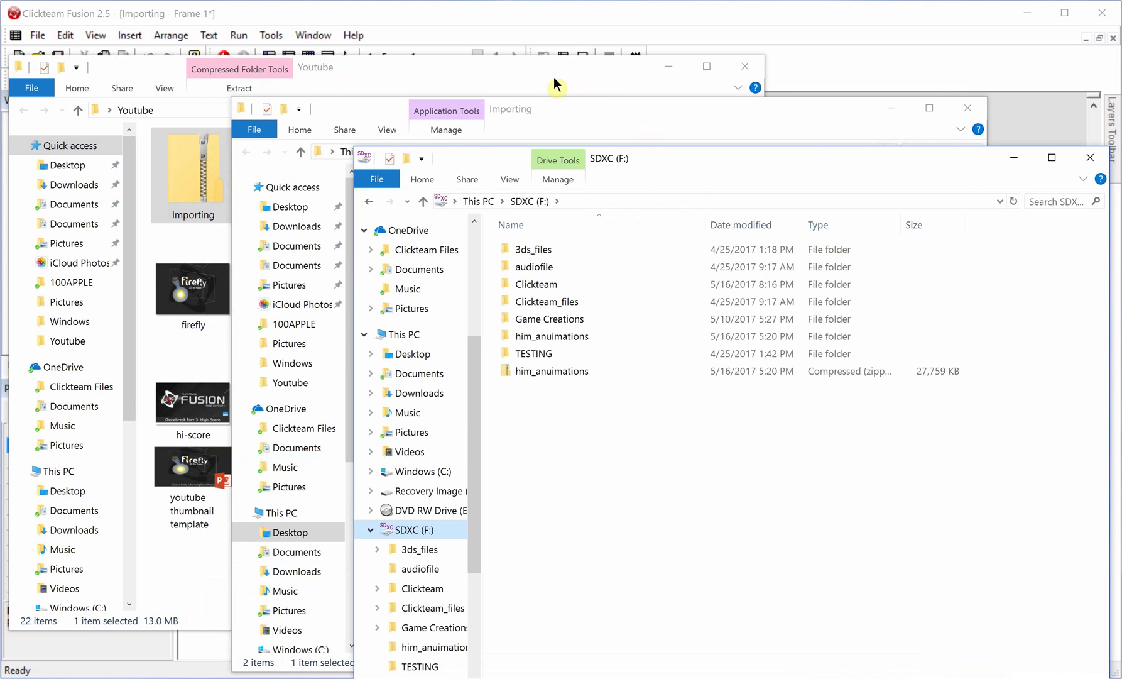
Move the assets zipped folder and the Importing application from the extracted folder to the SDXC (F:) drive
click(544, 128)
drag(523, 299, 971, 471)
right_drag(971, 471, 1001, 477)
click(1042, 516)
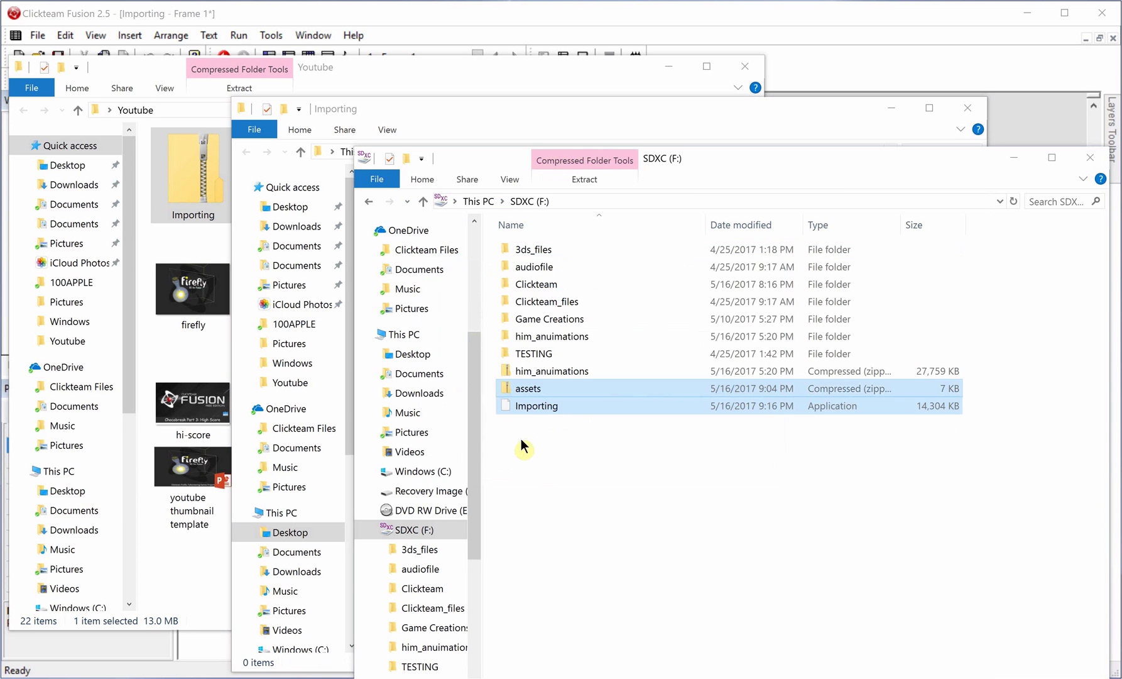
click(608, 525)
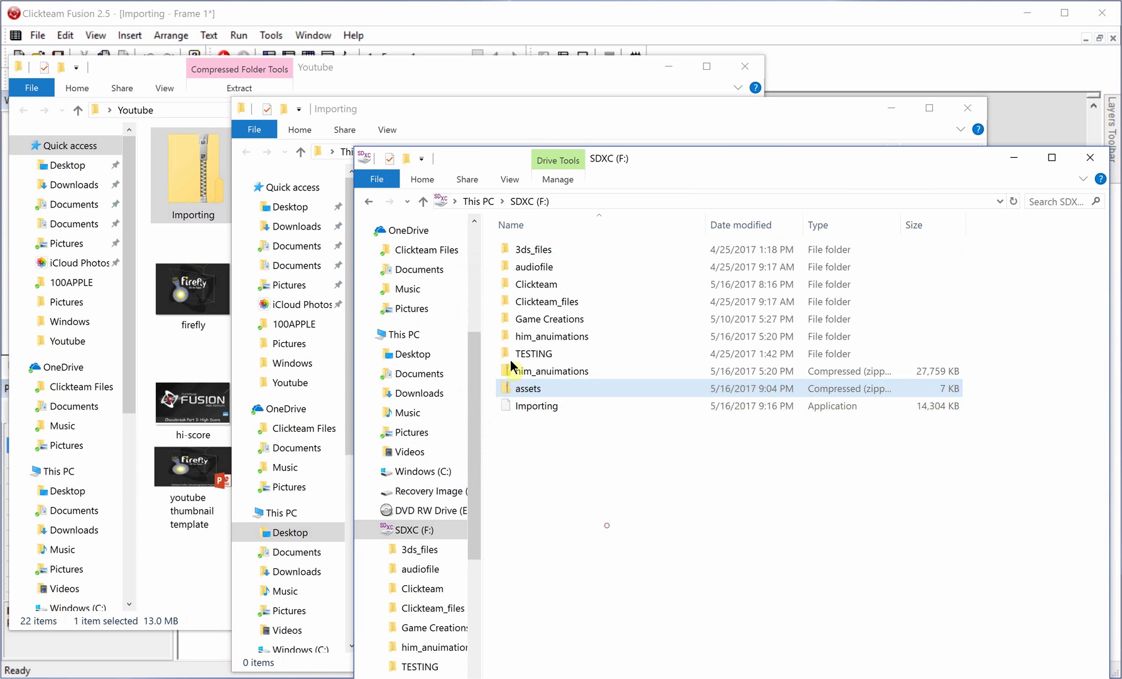
Test-run the Importing application from the SDXC (F:) drive, then close it along with Task Manager and the drive window
double_click(536, 411)
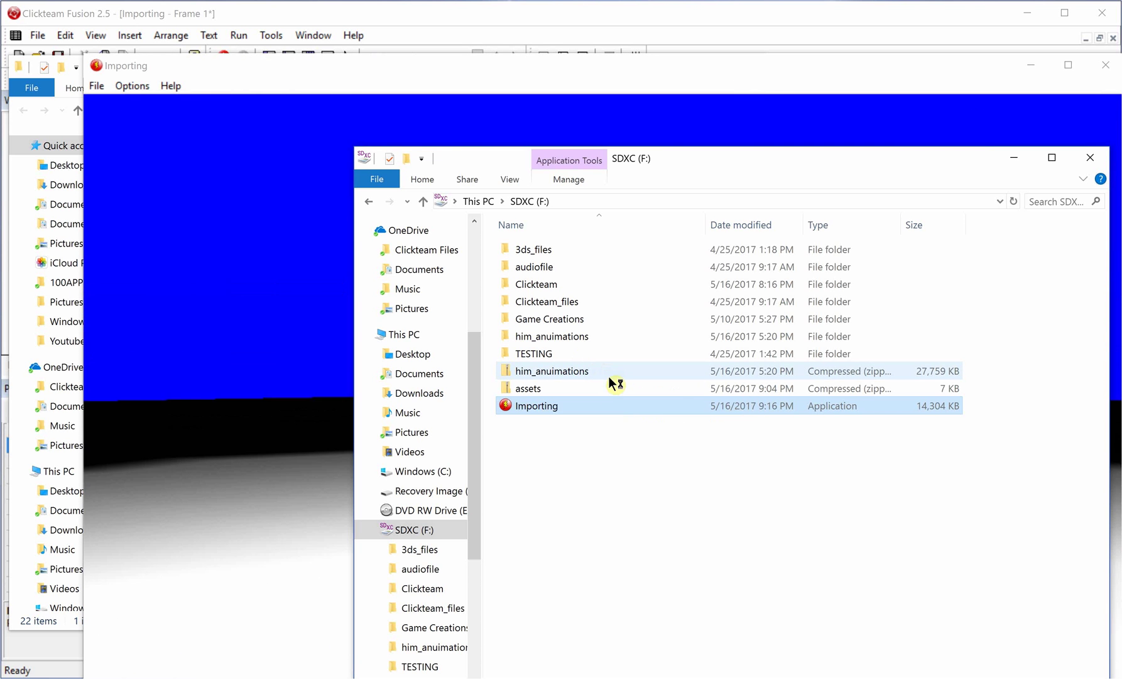
key(ctrl+shift+Escape)
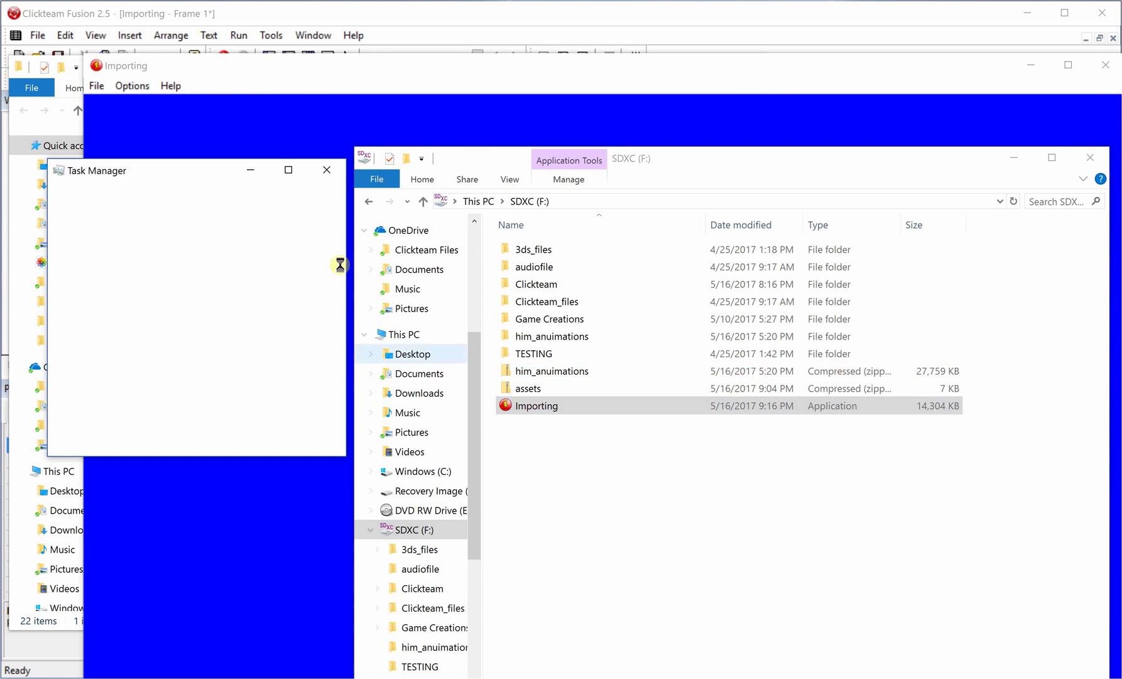
click(417, 120)
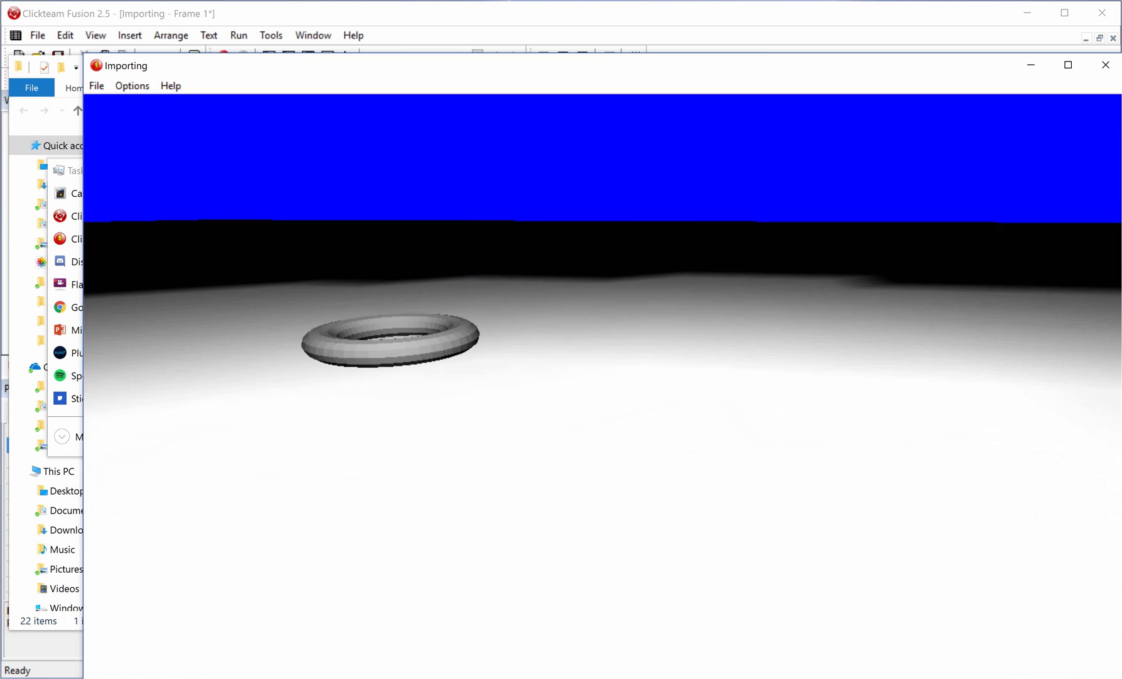
key(alt+F4)
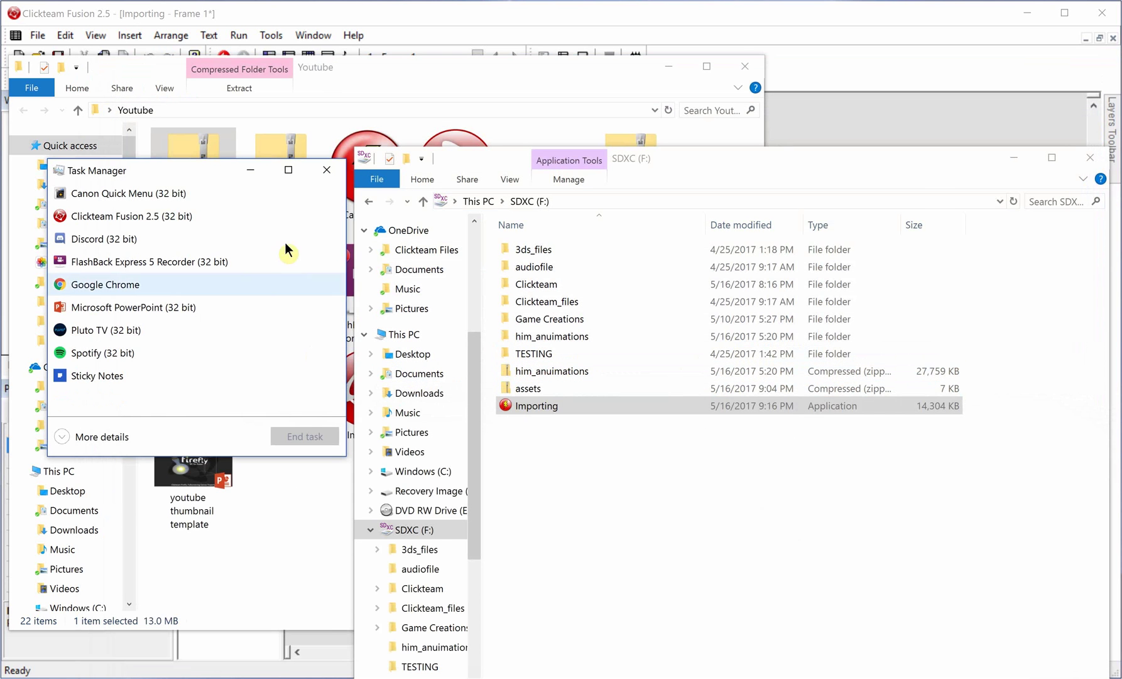
click(327, 170)
click(1101, 158)
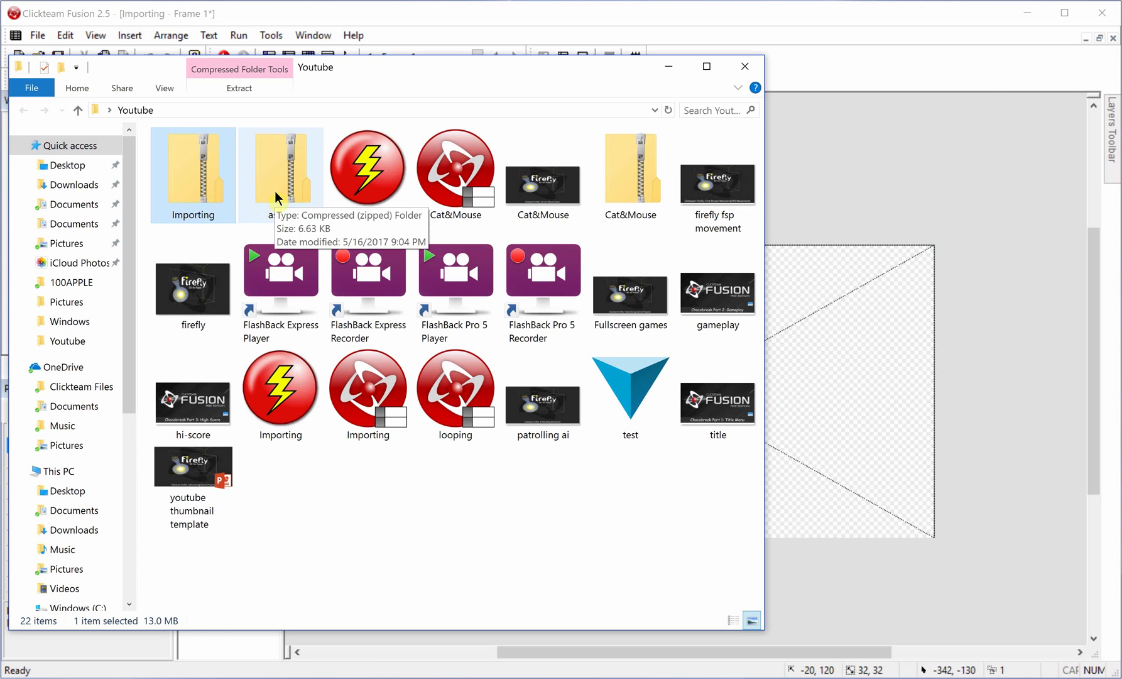
Give the assets zipped folder in the Youtube folder the Hidden attribute and return to Clickteam Fusion
click(277, 159)
right_click(277, 159)
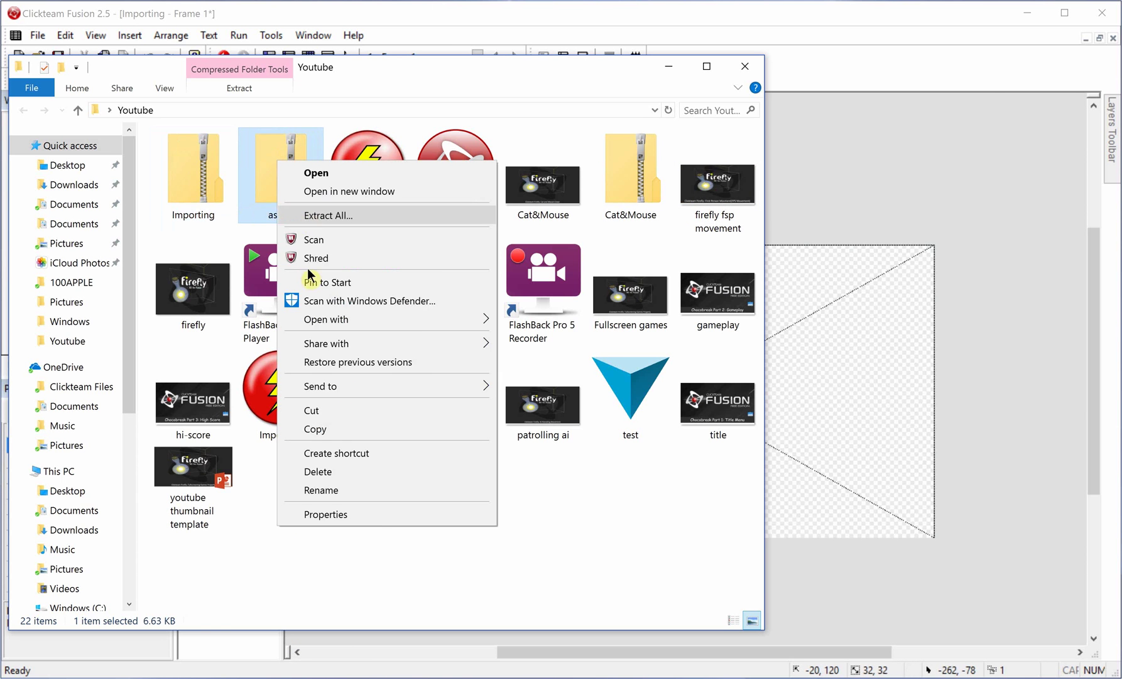
click(369, 513)
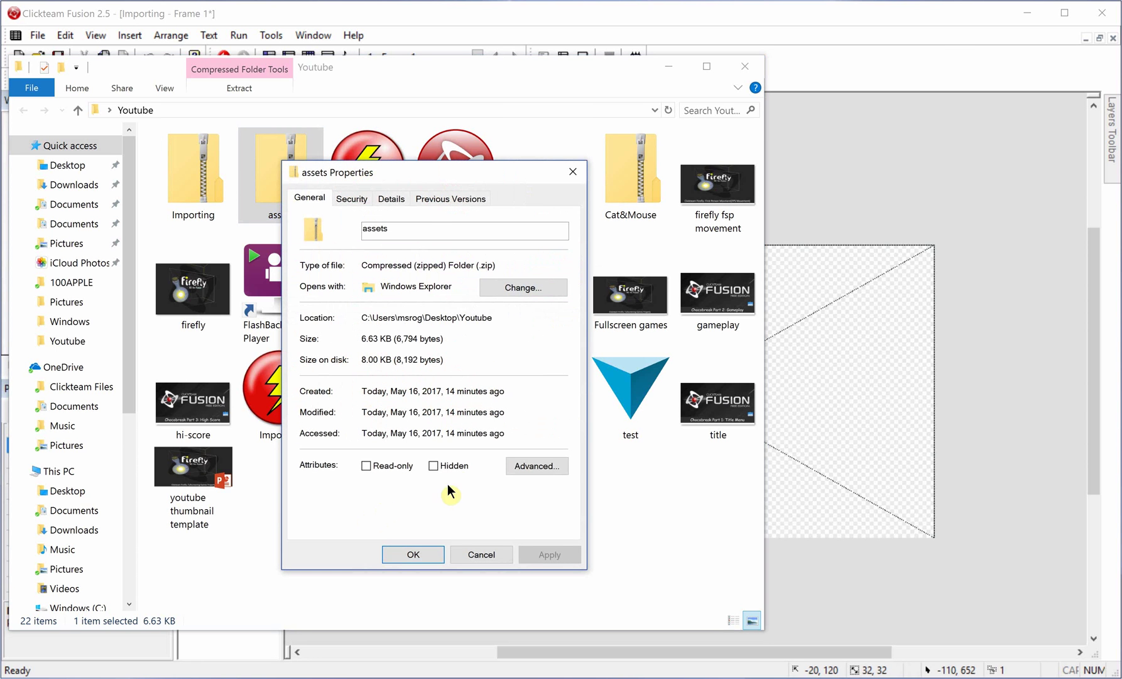
click(439, 467)
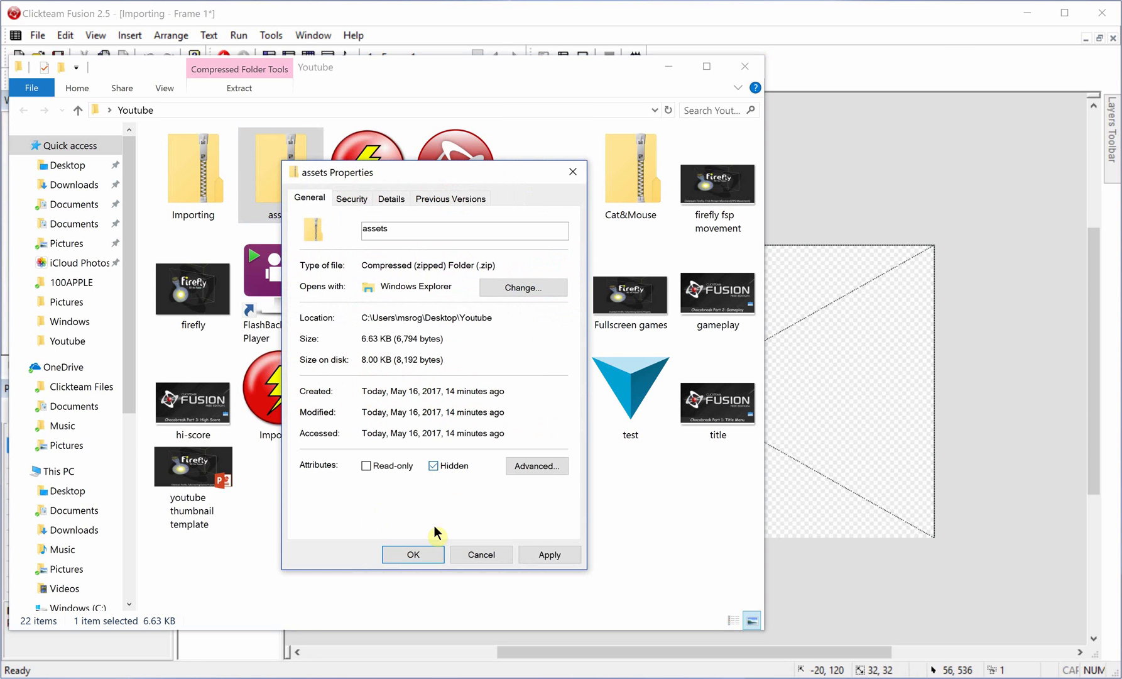
click(417, 555)
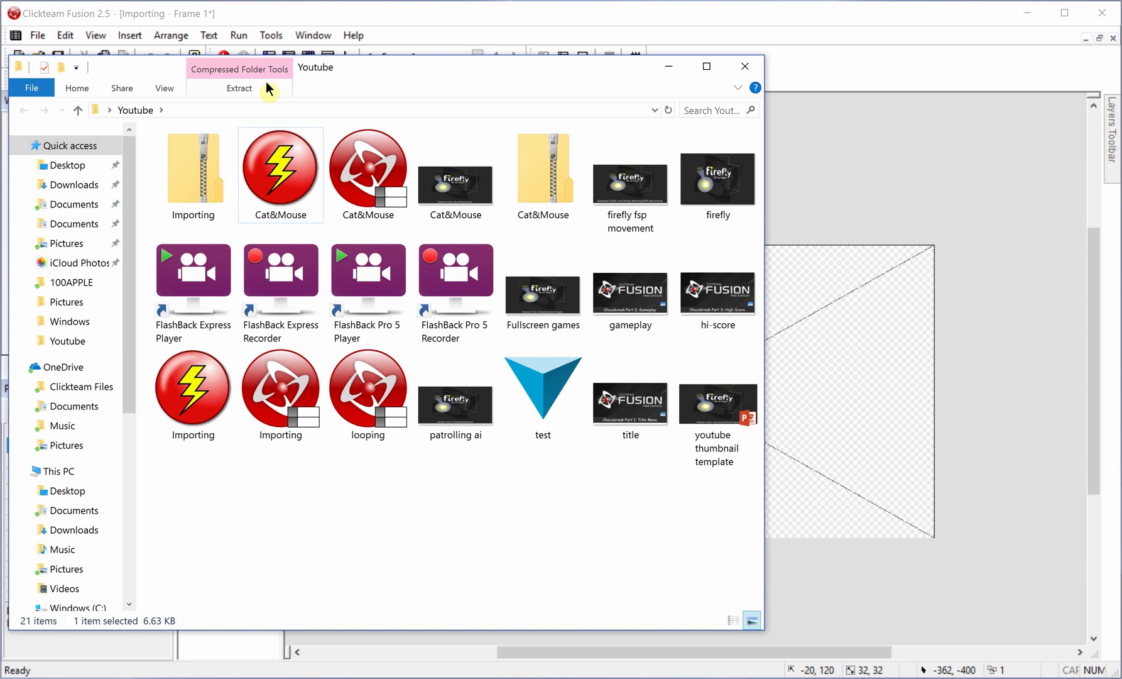
click(730, 73)
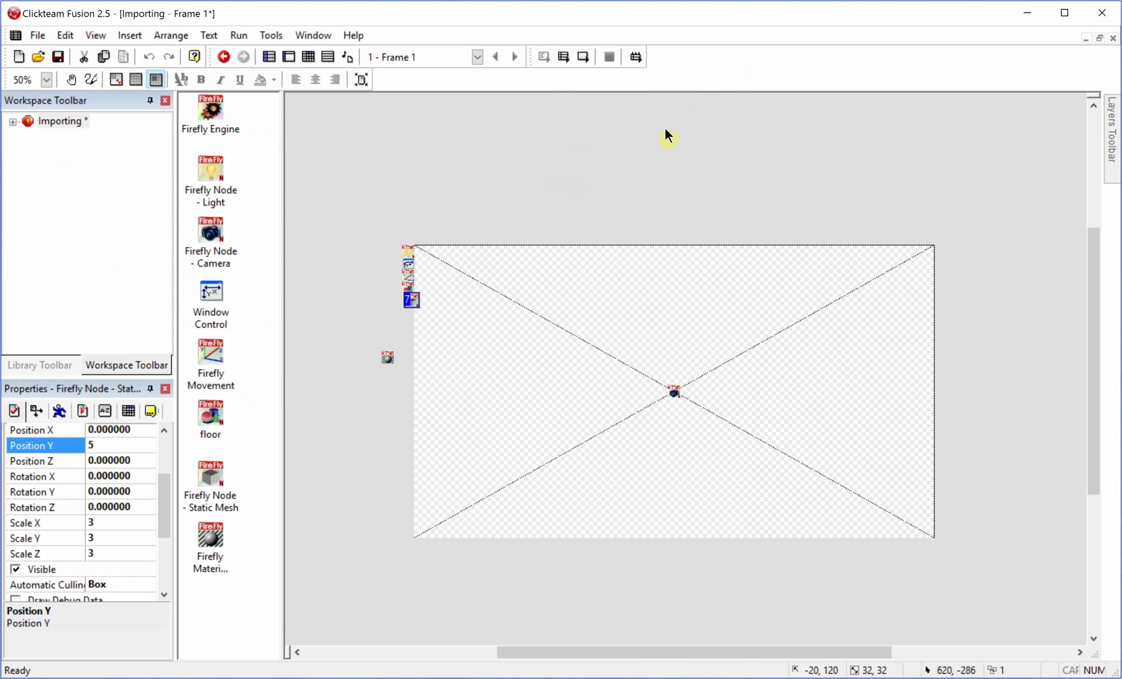